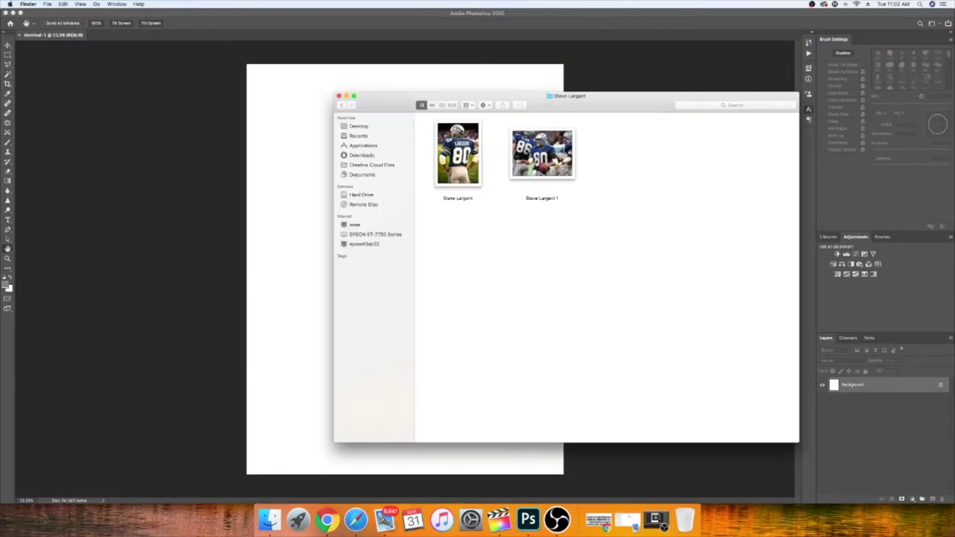
# Step: Open Steve Largent 1.jpg from the Steve Largent folder in Camera Raw and view the Detail tab
pyautogui.doubleClick(542, 153)
pyautogui.click(868, 88)
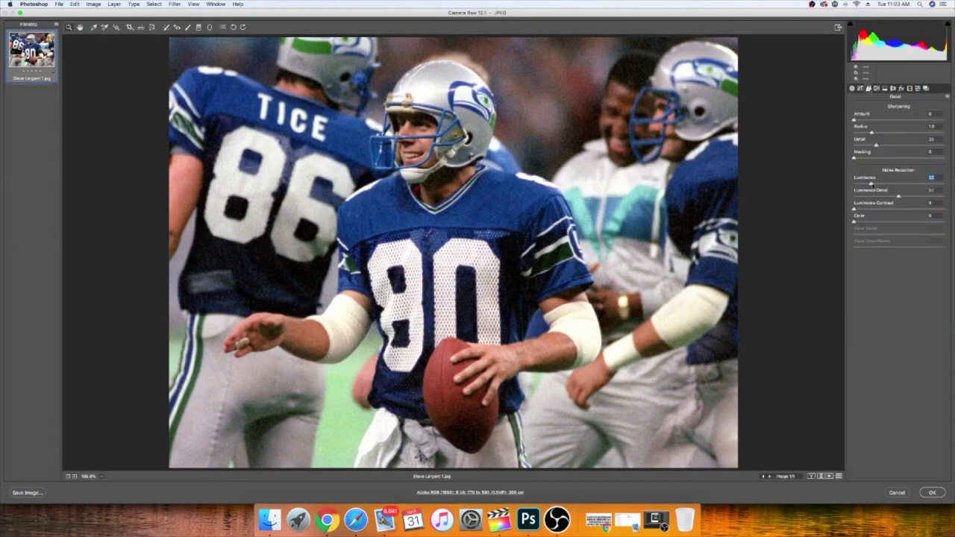
# Step: Raise Shadows on Steve Largent 1, then place it enlarged in the middle of the page
pyautogui.click(856, 88)
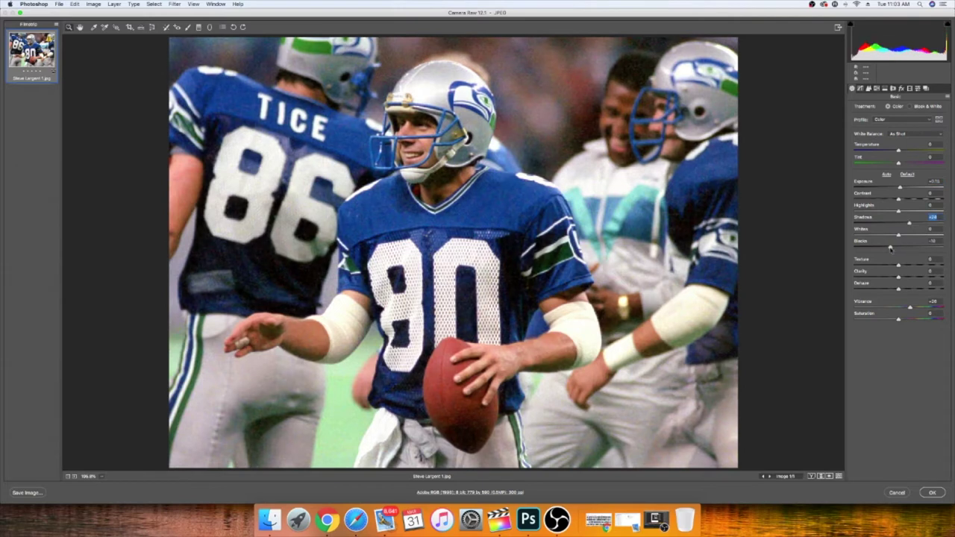
pyautogui.click(932, 494)
pyautogui.moveTo(422, 258); pyautogui.dragTo(524, 268)
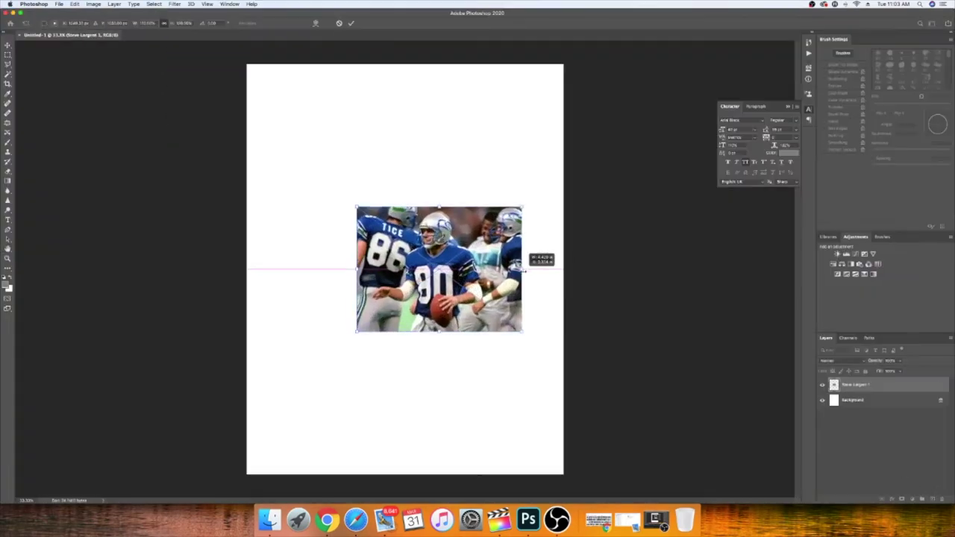
pyautogui.moveTo(354, 268); pyautogui.dragTo(304, 269)
# Step: Rasterize the placed Steve Largent 1 layer
pyautogui.rightClick(847, 386)
pyautogui.click(805, 310)
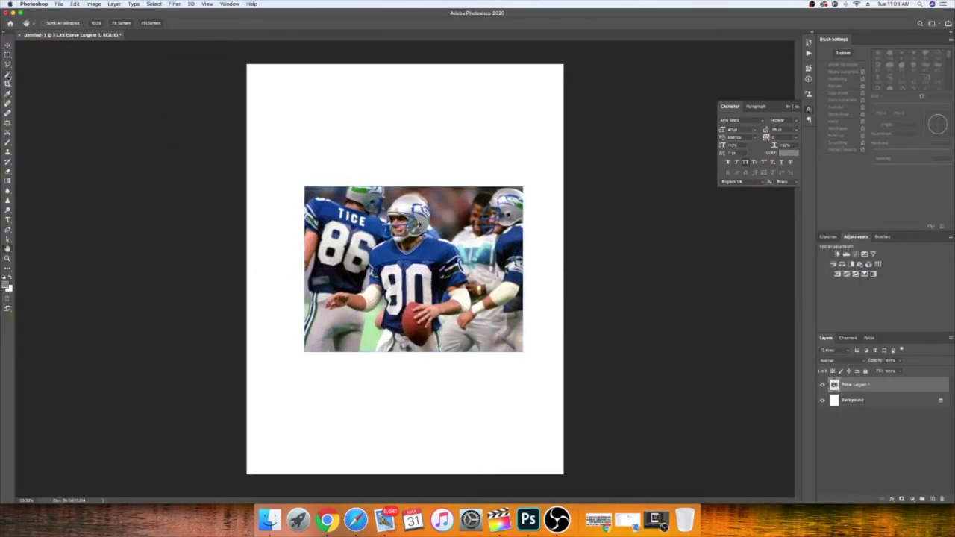
pyautogui.click(8, 75)
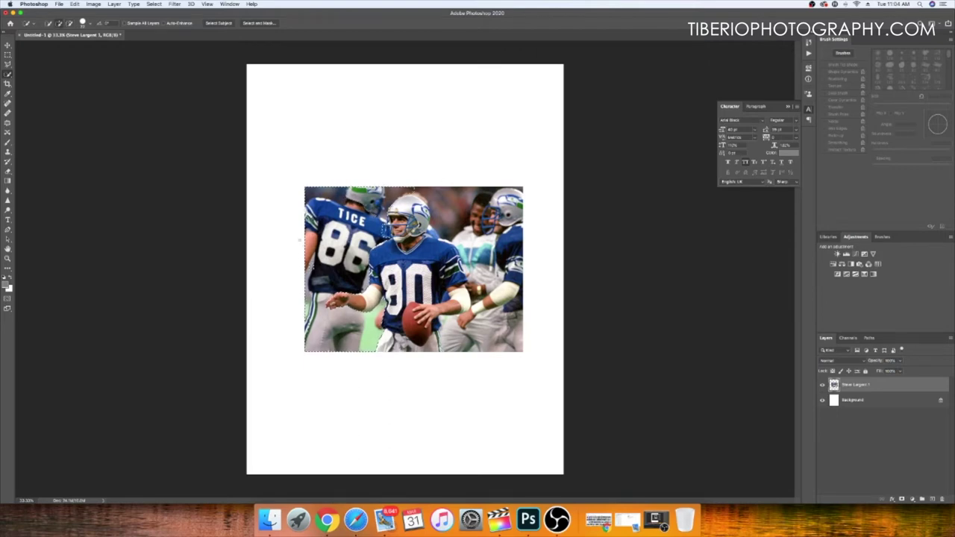
# Step: Delete the TICE 86 teammate and remaining background, leaving the number 80 player on white
pyautogui.press('Delete')
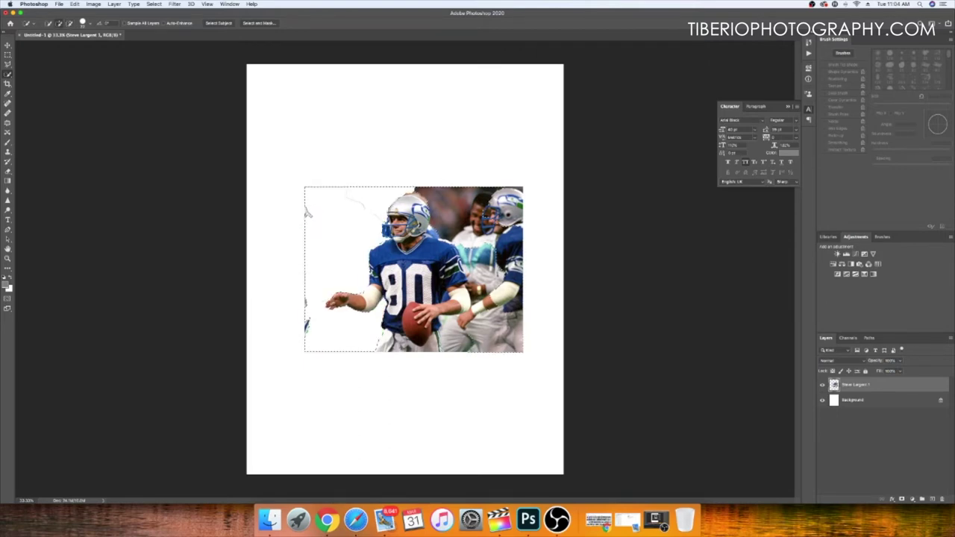
pyautogui.press('super+d')
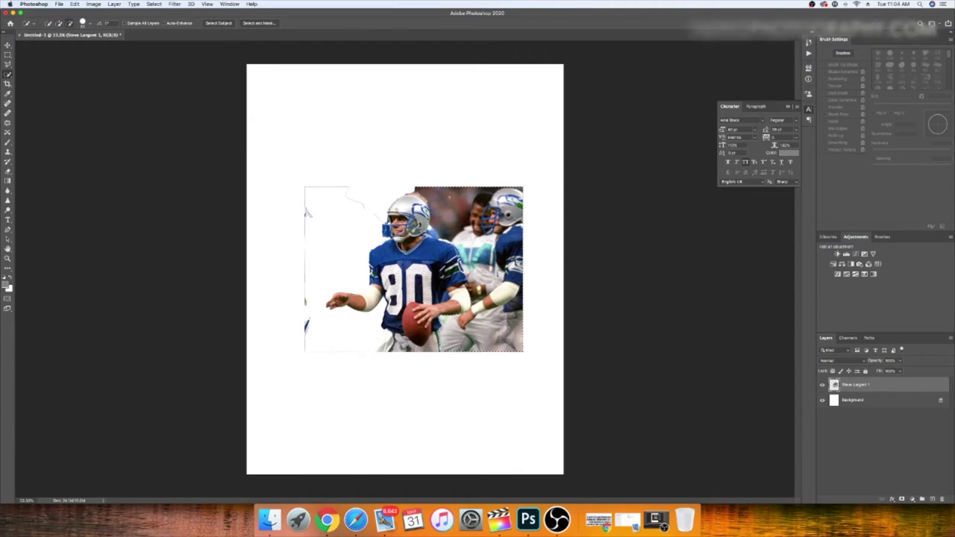
pyautogui.click(507, 181)
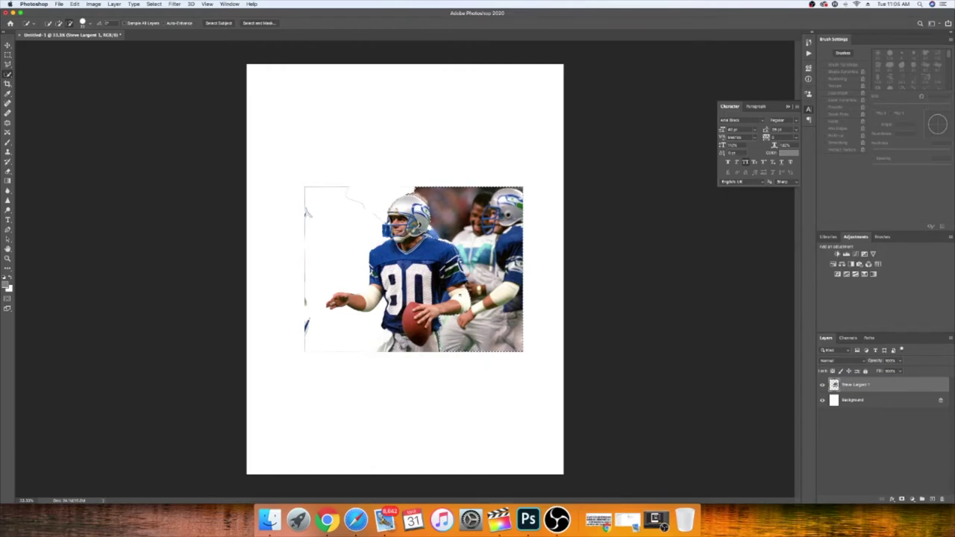
pyautogui.press('Delete')
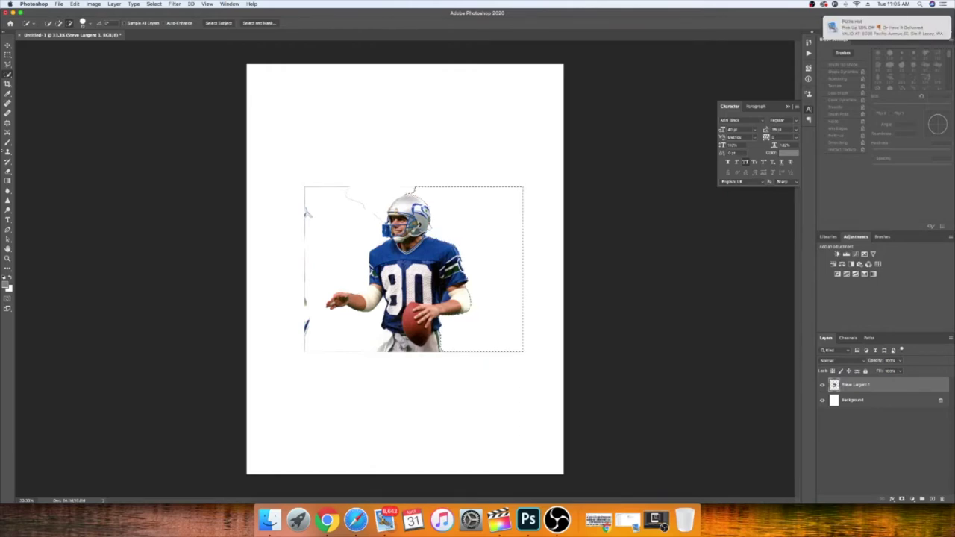
pyautogui.press('z')
pyautogui.click(399, 224)
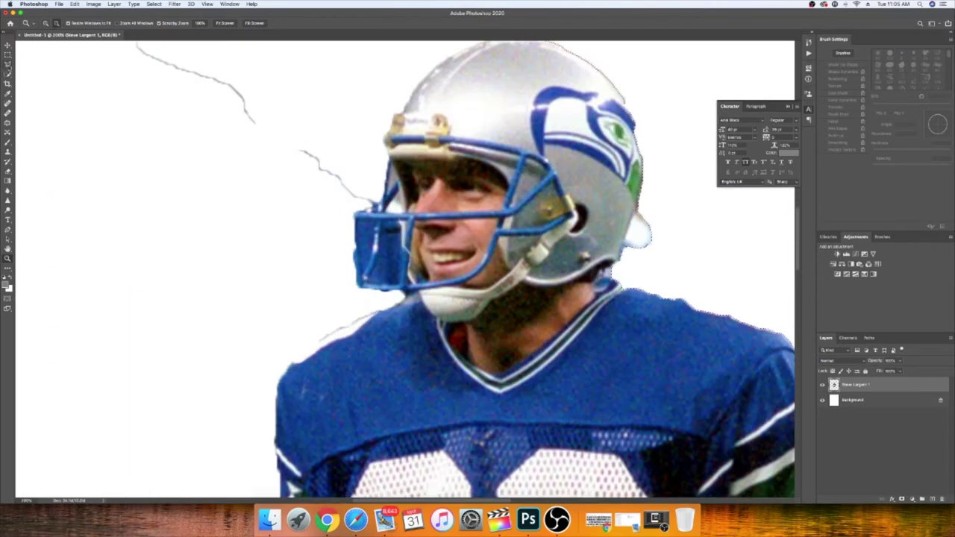
# Step: Delete the background showing through the face mask gaps so the openings are white
pyautogui.press('w')
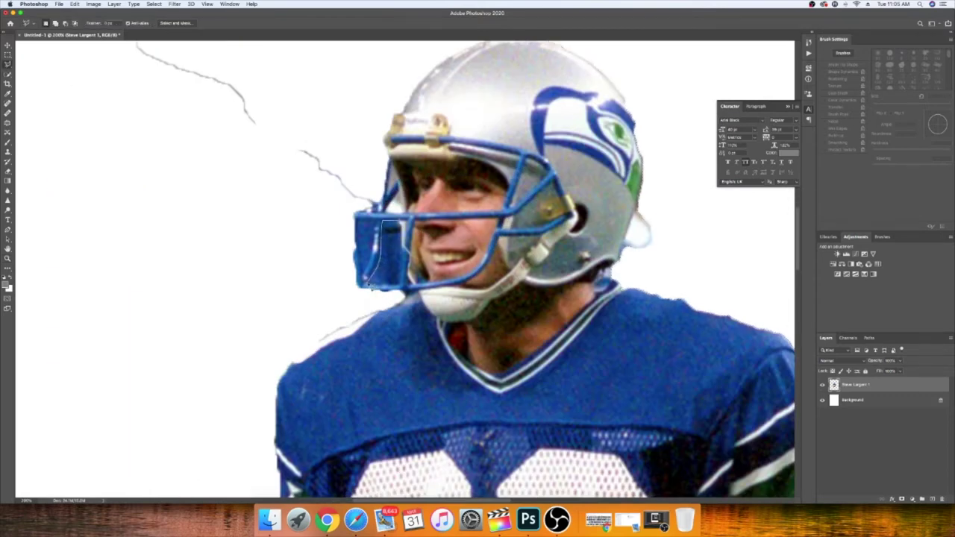
pyautogui.press('Delete')
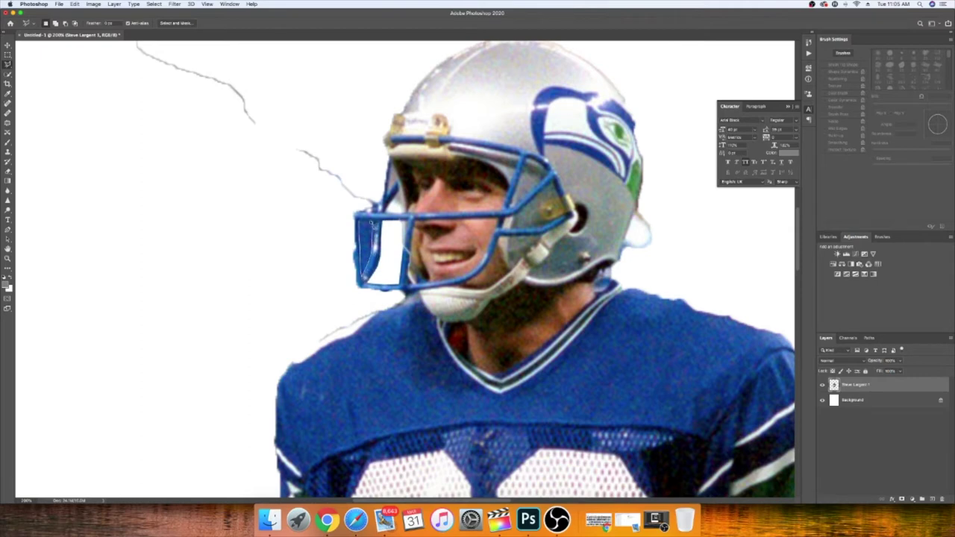
pyautogui.click(374, 224)
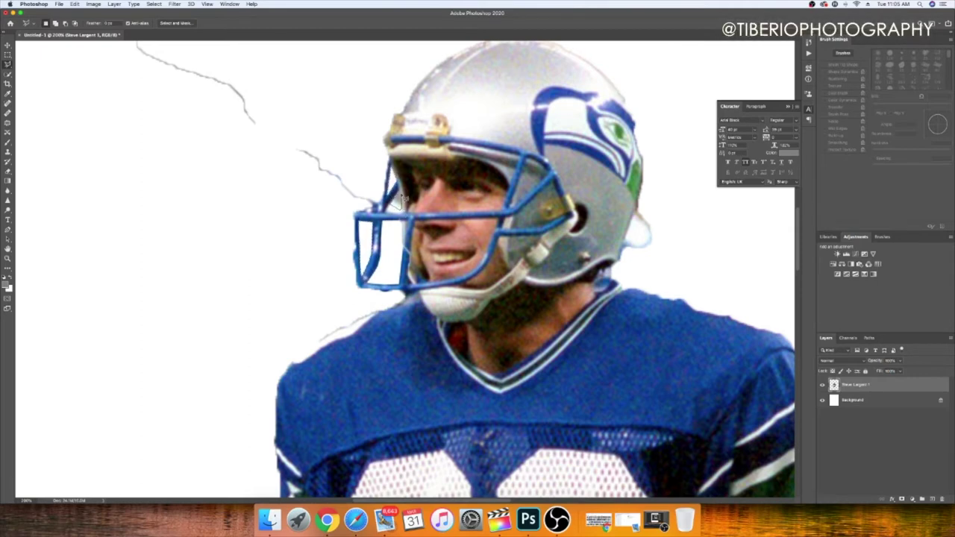
pyautogui.press('m')
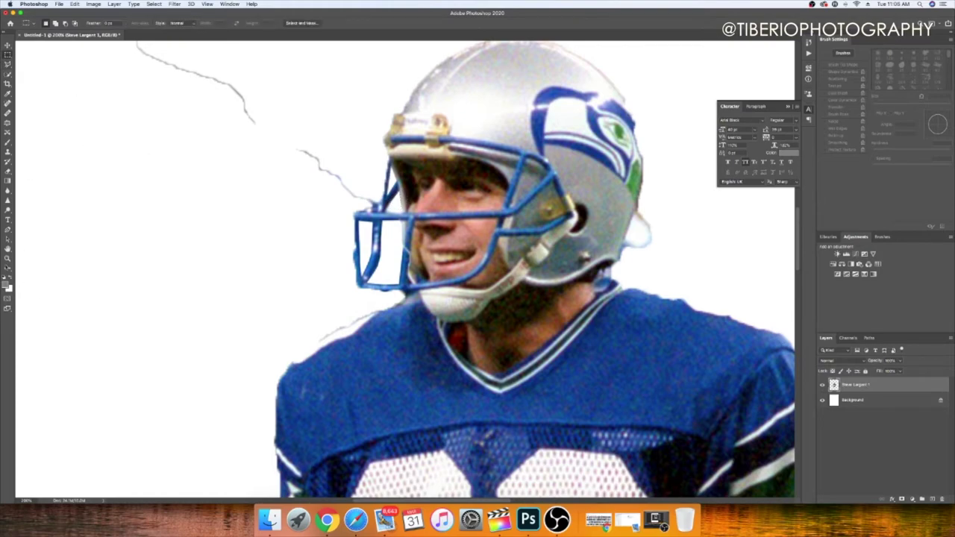
pyautogui.press('b')
pyautogui.hotkey('ctrl', '-')
pyautogui.hotkey('ctrl', '-')
pyautogui.scroll(-3, 306, 269)
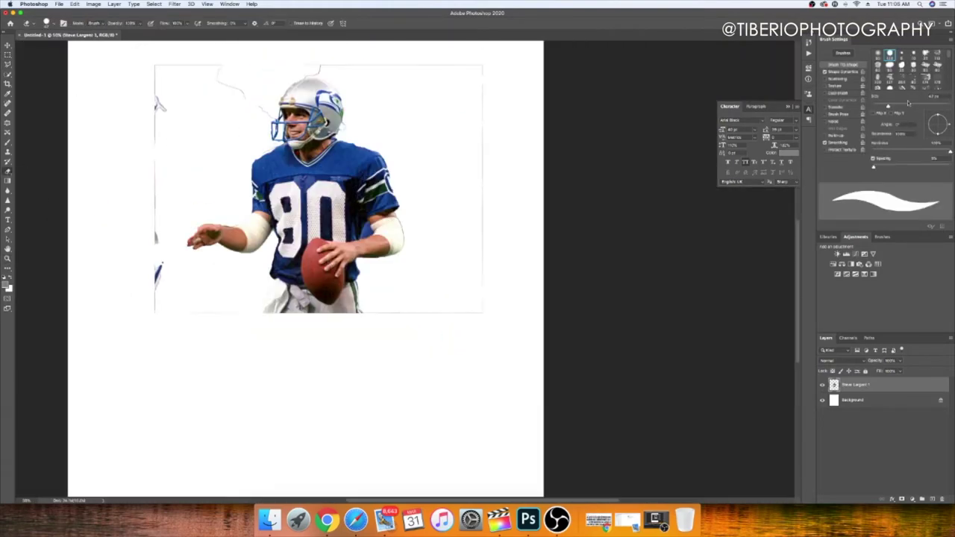
# Step: Erase leftover background scraps around the player with a resized Eraser brush
pyautogui.click(909, 104)
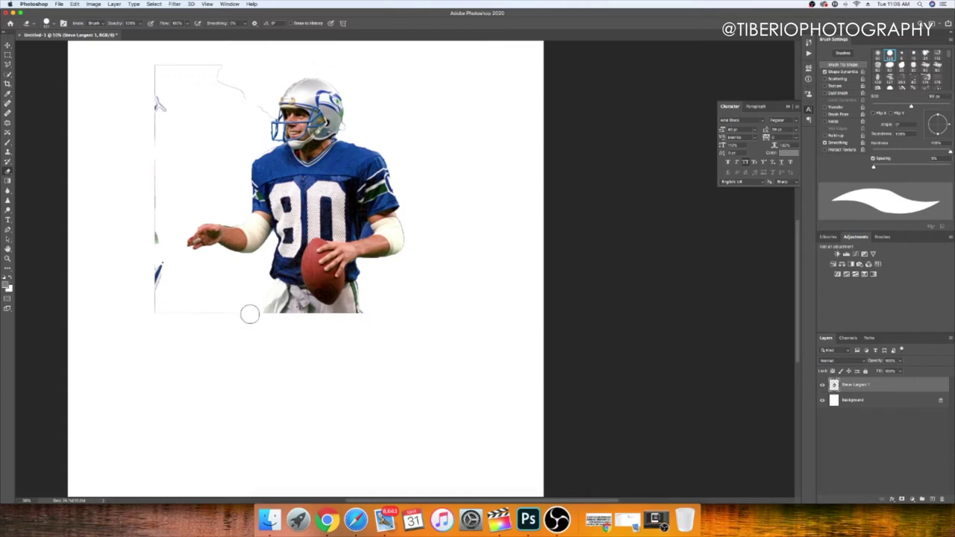
pyautogui.scroll(2, 261, 138)
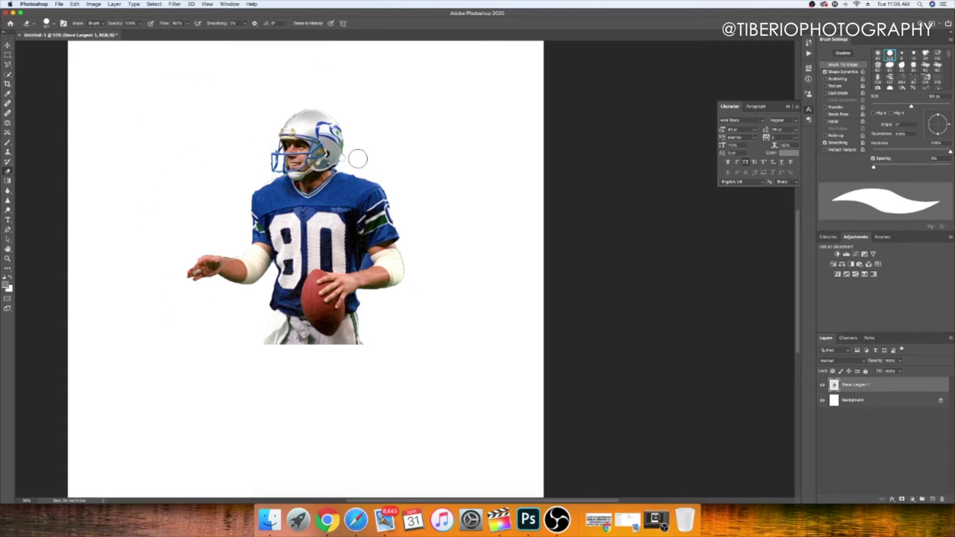
pyautogui.press('[')
pyautogui.press('[')
pyautogui.press('[')
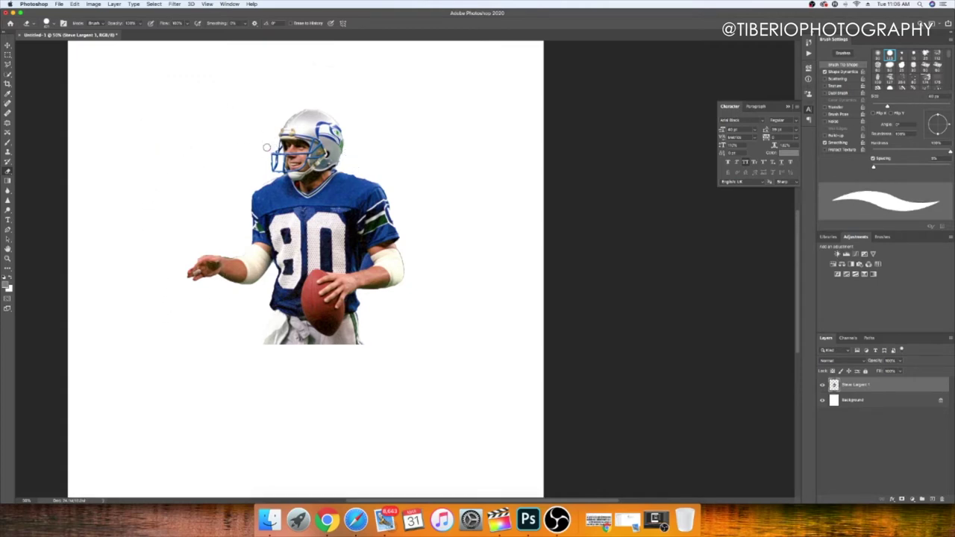
pyautogui.press('w')
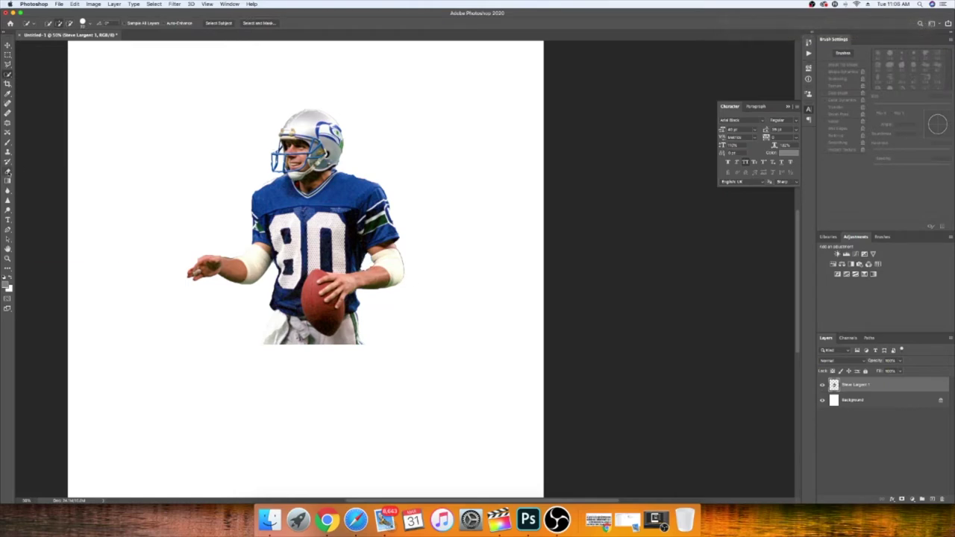
pyautogui.press('b')
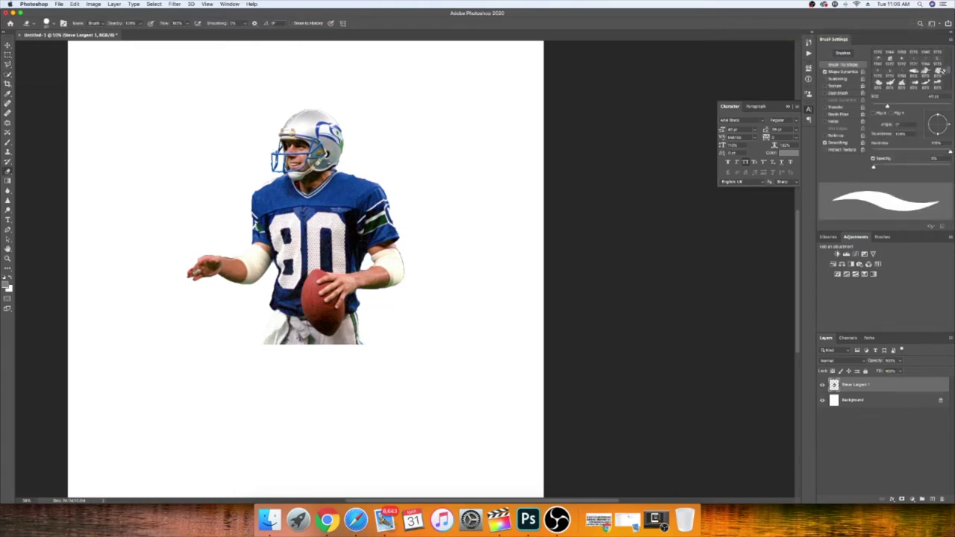
pyautogui.moveTo(949, 71); pyautogui.dragTo(950, 54)
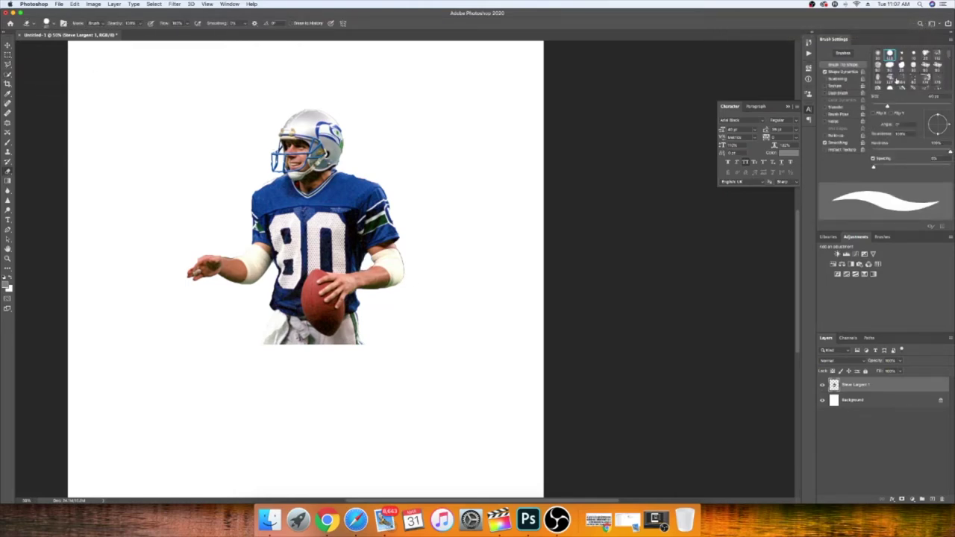
# Step: Rough up the player's lower edge with a scatter brush tip, then move the cutout right and down
pyautogui.click(898, 81)
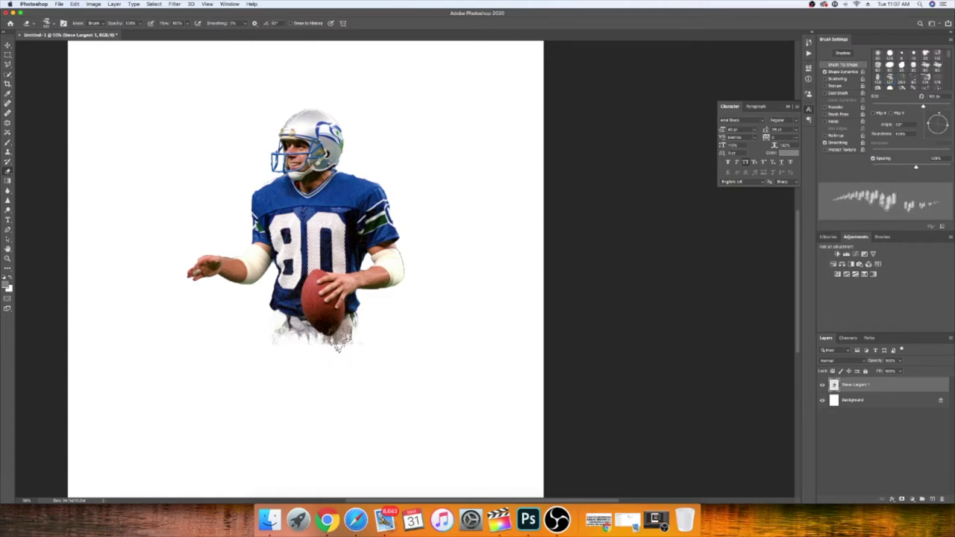
pyautogui.click(305, 254)
pyautogui.hotkey('ctrl', 'z')
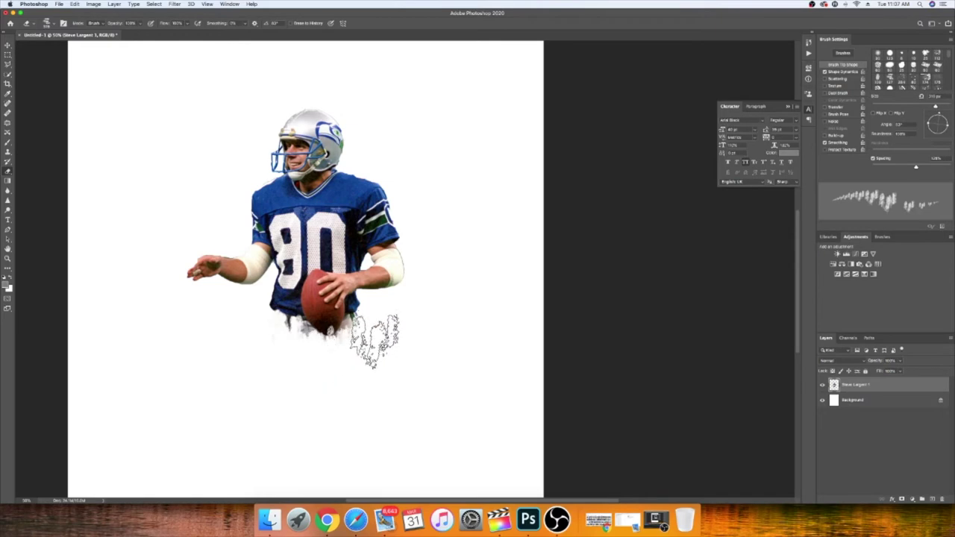
pyautogui.hotkey('ctrl', 't')
pyautogui.moveTo(296, 105); pyautogui.dragTo(375, 147)
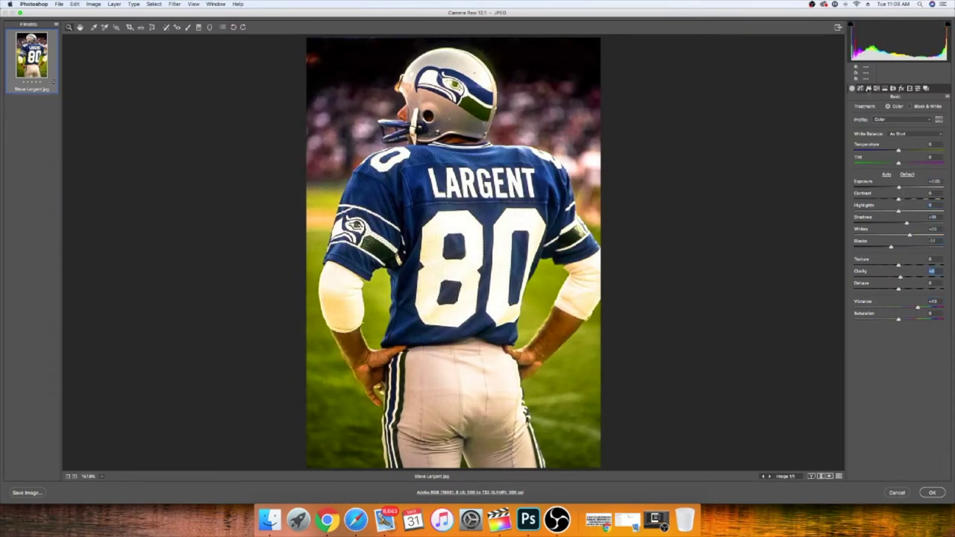
# Step: Place the adjusted Steve Largent.jpg back-view photo, enlarged, above and left of the first cutout
pyautogui.click(869, 88)
pyautogui.click(932, 493)
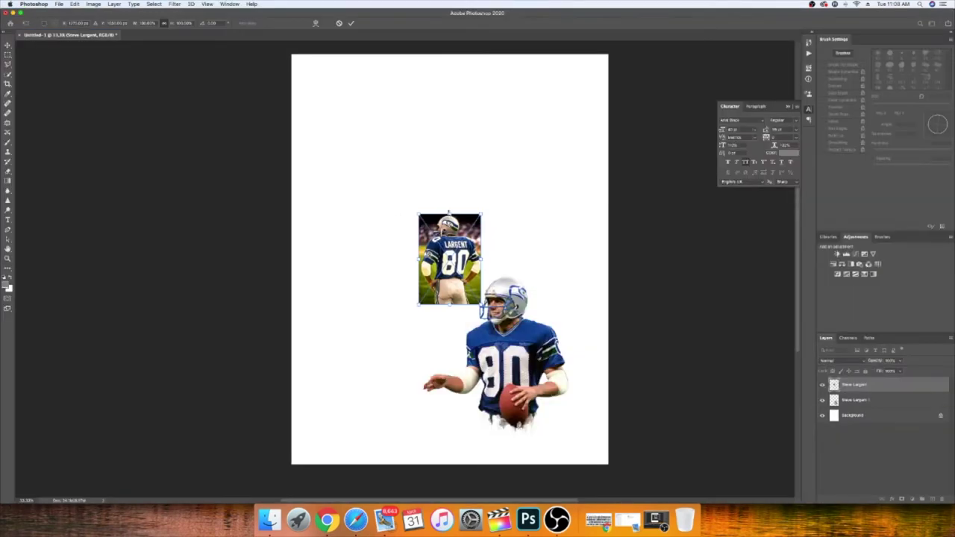
pyautogui.press('Return')
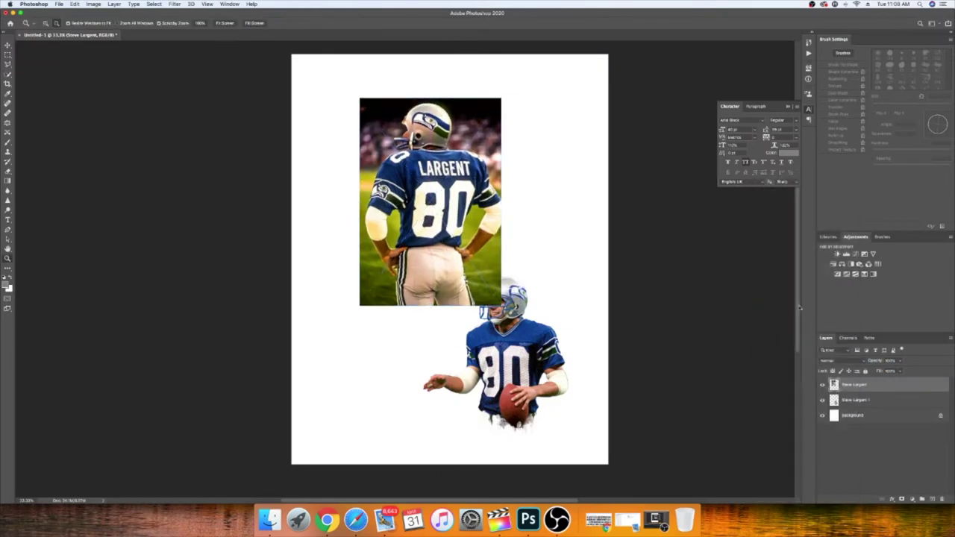
pyautogui.press('w')
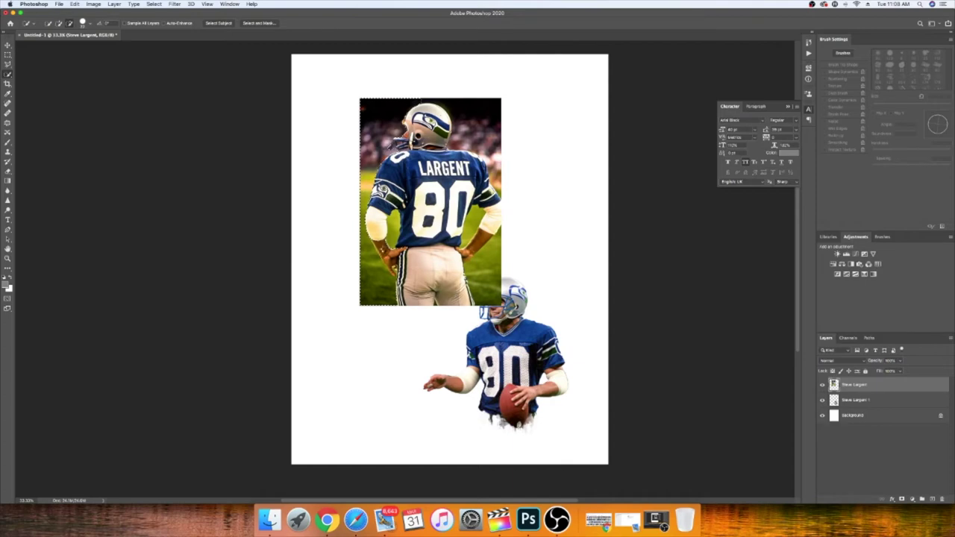
# Step: Remove the crowd and grass behind the back-view player and erase his leg bottoms with a grass brush
pyautogui.moveTo(411, 112)
pyautogui.mouseDown()
pyautogui.moveTo(501, 177)
pyautogui.moveTo(478, 243)
pyautogui.moveTo(489, 294)
pyautogui.mouseUp()
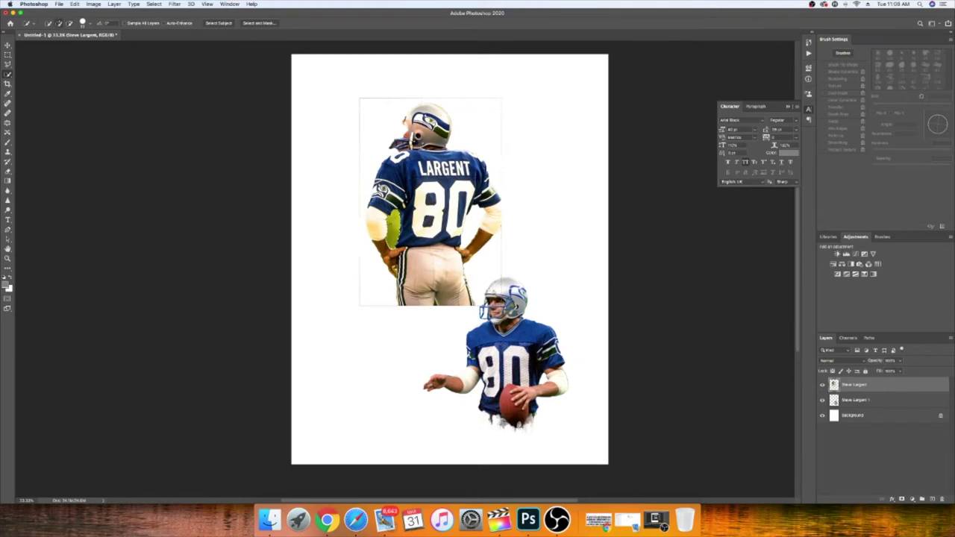
pyautogui.press('e')
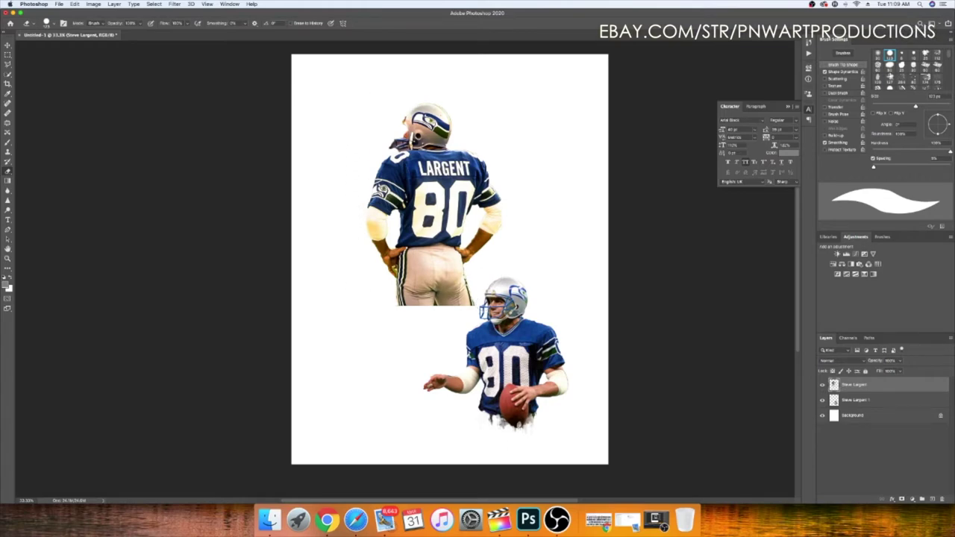
pyautogui.click(890, 79)
pyautogui.moveTo(399, 302); pyautogui.dragTo(468, 299)
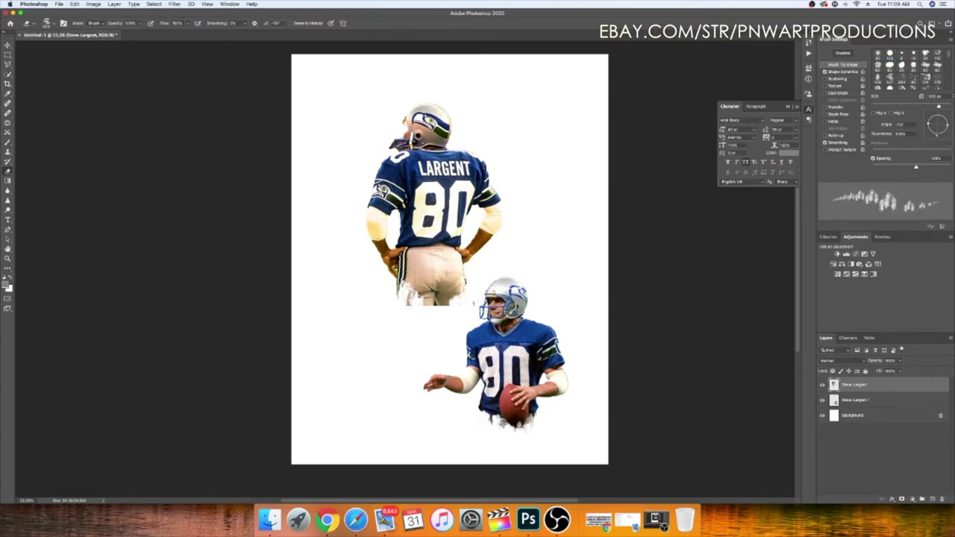
pyautogui.click(423, 298)
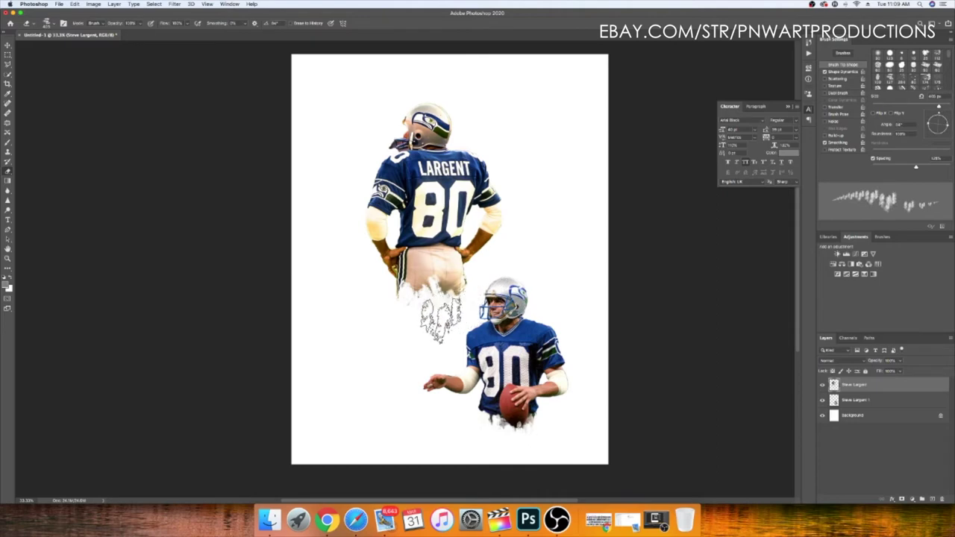
pyautogui.click(8, 257)
# Step: Lasso and delete the dark patch beside the upper player's face mask at 200% zoom
pyautogui.click(405, 167)
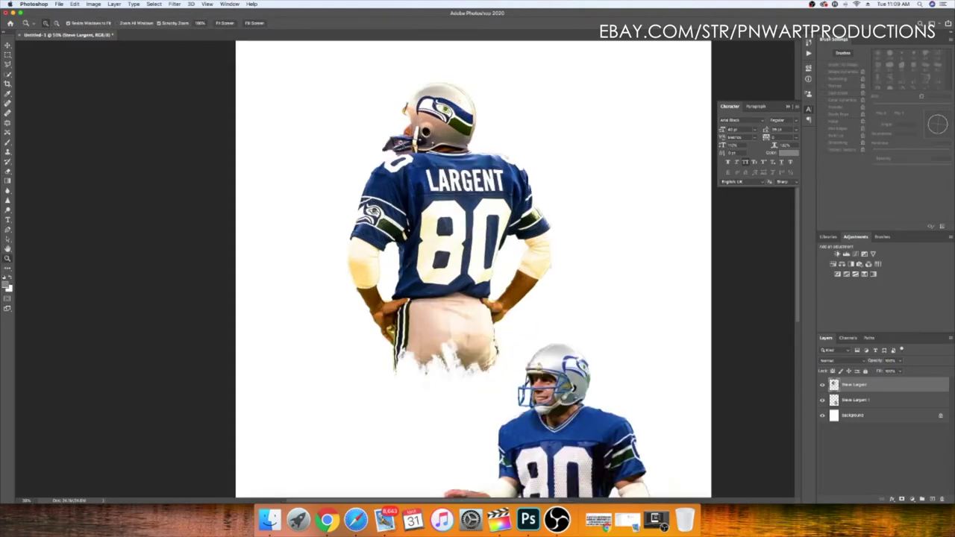
pyautogui.click(392, 145)
pyautogui.press('l')
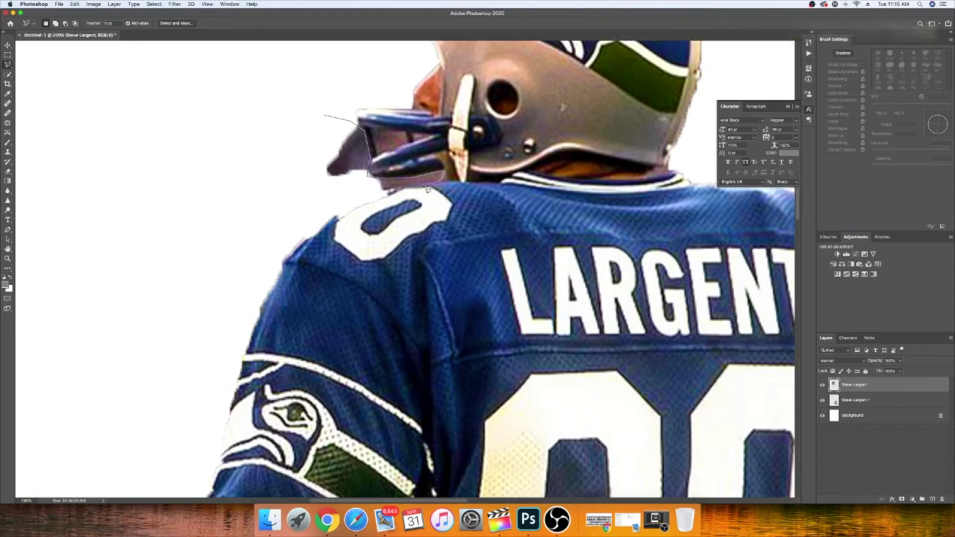
pyautogui.moveTo(381, 176); pyautogui.dragTo(297, 191)
pyautogui.press('Delete')
pyautogui.hotkey('ctrl', 'd')
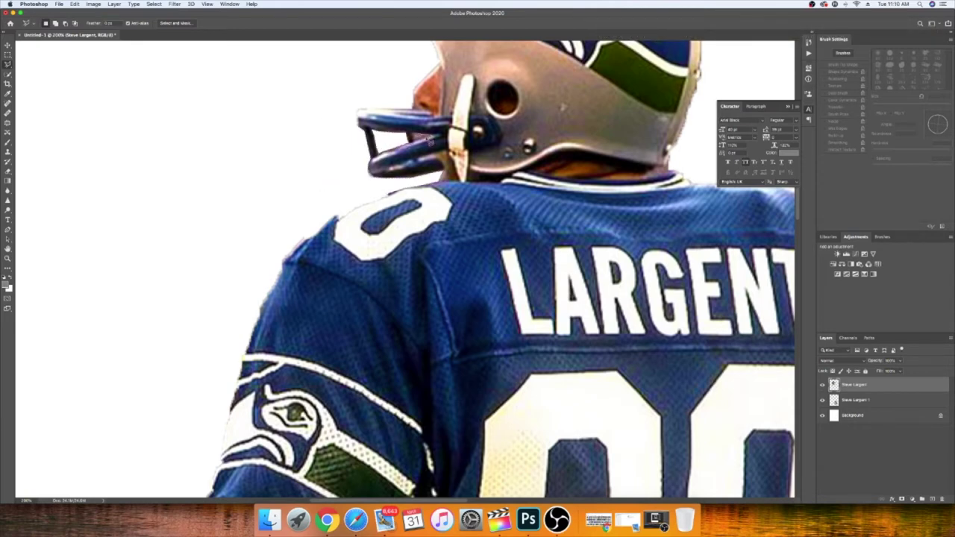
pyautogui.press('m')
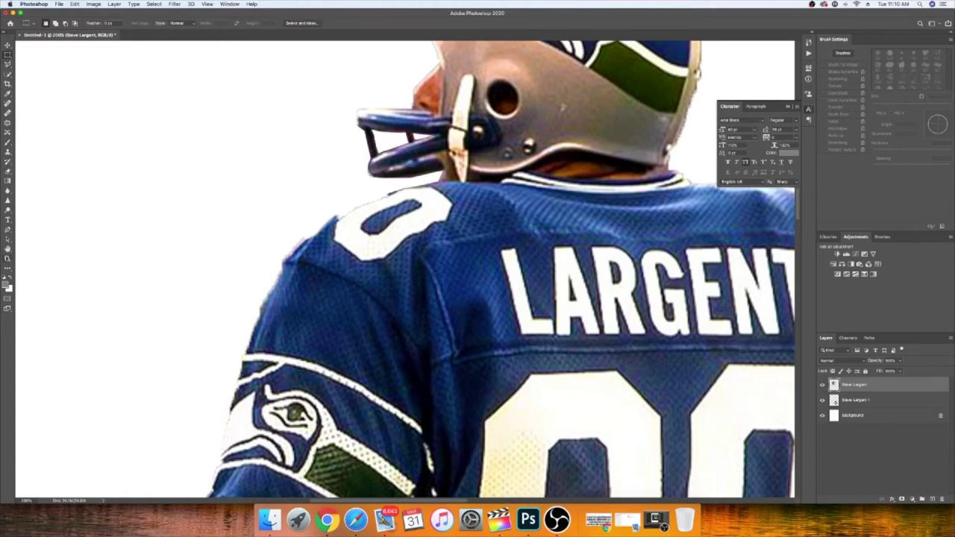
pyautogui.press('z')
pyautogui.hotkey('ctrl', '0')
# Step: Overlap the two cutouts, moving the lower player up and the back-view player down
pyautogui.hotkey('alt', '[')
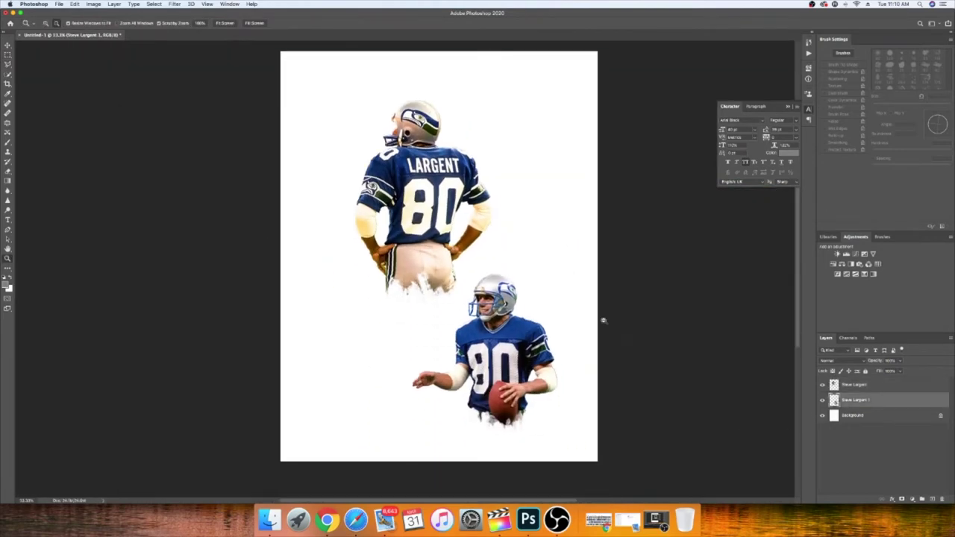
pyautogui.press('v')
pyautogui.moveTo(496, 351); pyautogui.dragTo(496, 195)
pyautogui.moveTo(446, 120)
pyautogui.mouseDown()
pyautogui.moveTo(444, 230)
pyautogui.moveTo(438, 197)
pyautogui.mouseUp()
pyautogui.moveTo(502, 196); pyautogui.dragTo(467, 178)
pyautogui.press('Return')
# Step: Drag Seahawks Old logo from the LOGO's folder onto the page, scaled across the top
pyautogui.press('r')
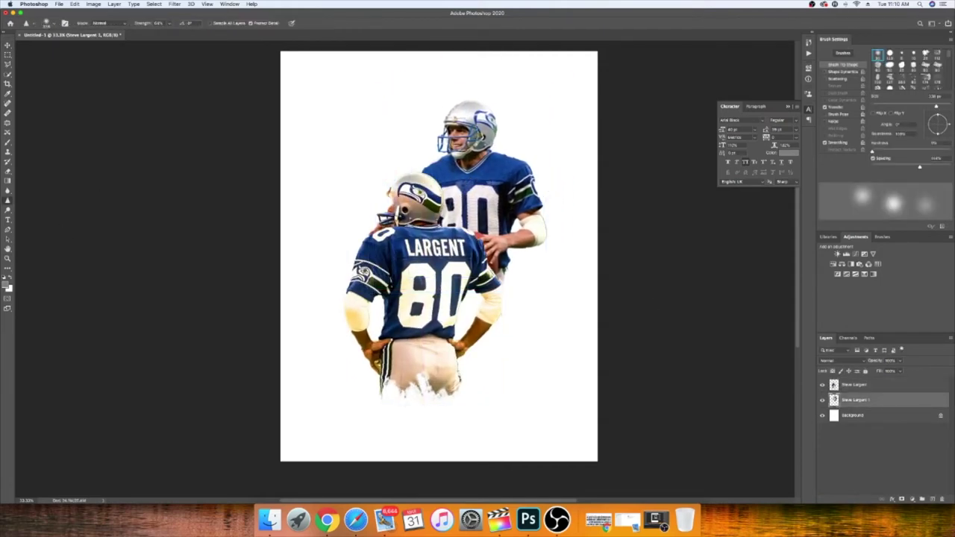
pyautogui.click(270, 520)
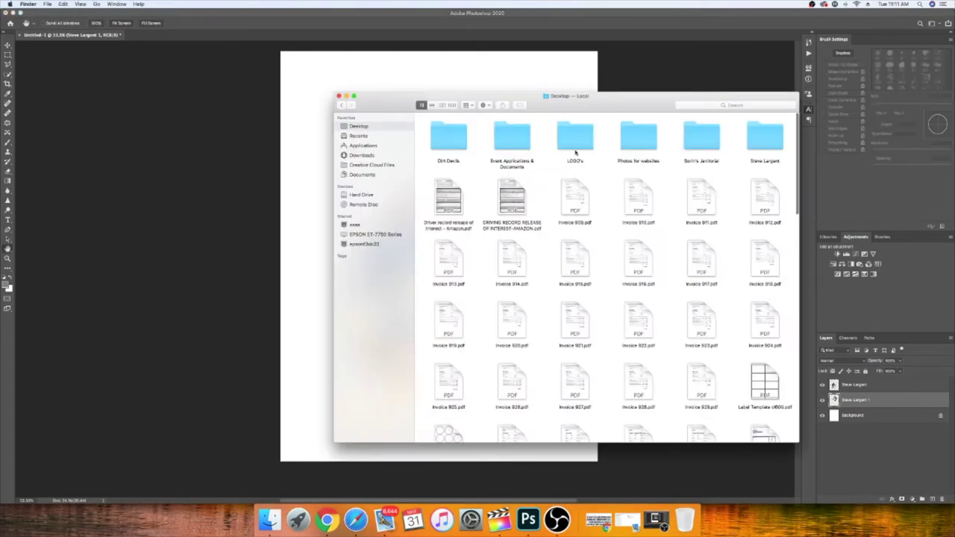
pyautogui.scroll(-10, 551, 201)
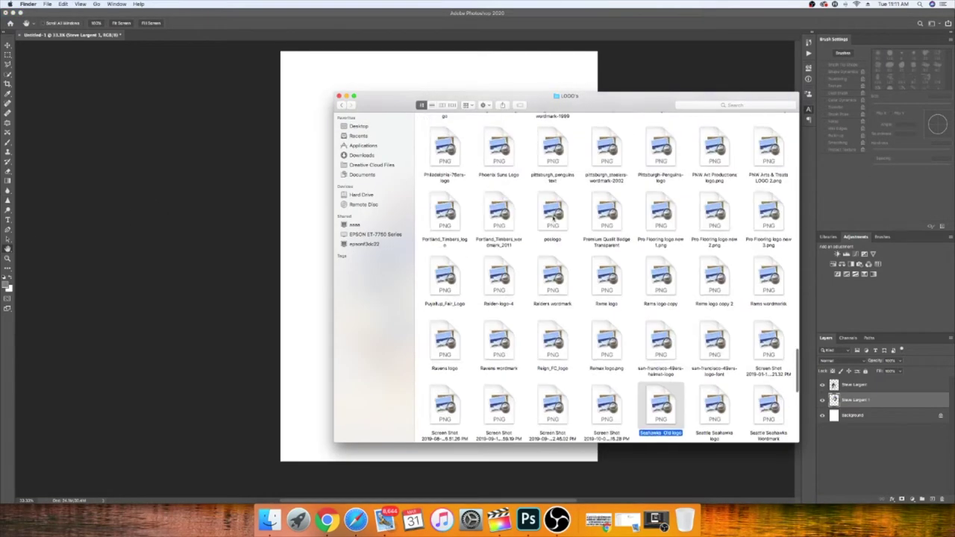
pyautogui.scroll(-2, 550, 200)
pyautogui.moveTo(662, 246); pyautogui.dragTo(322, 247)
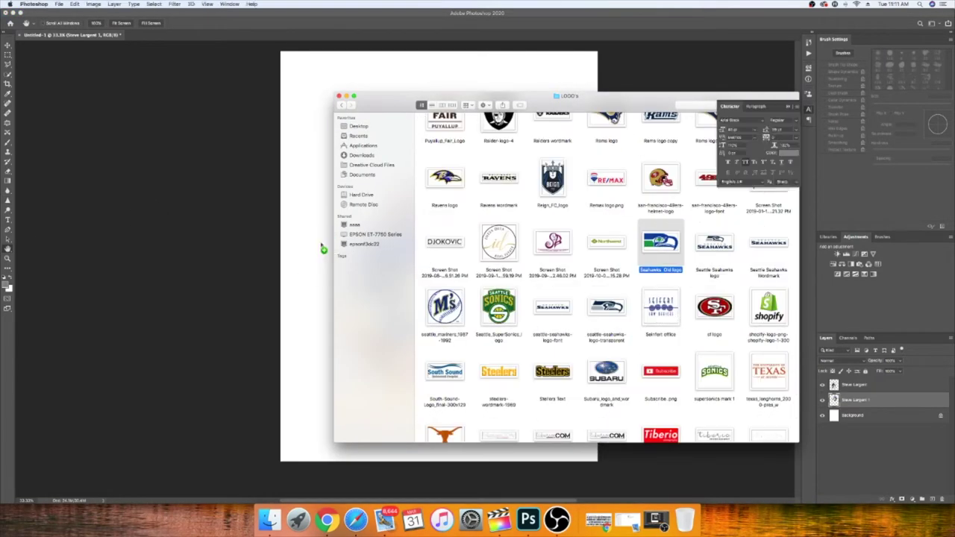
pyautogui.moveTo(418, 246); pyautogui.dragTo(406, 124)
pyautogui.moveTo(543, 139)
pyautogui.mouseDown()
pyautogui.moveTo(625, 155)
pyautogui.moveTo(552, 182)
pyautogui.mouseUp()
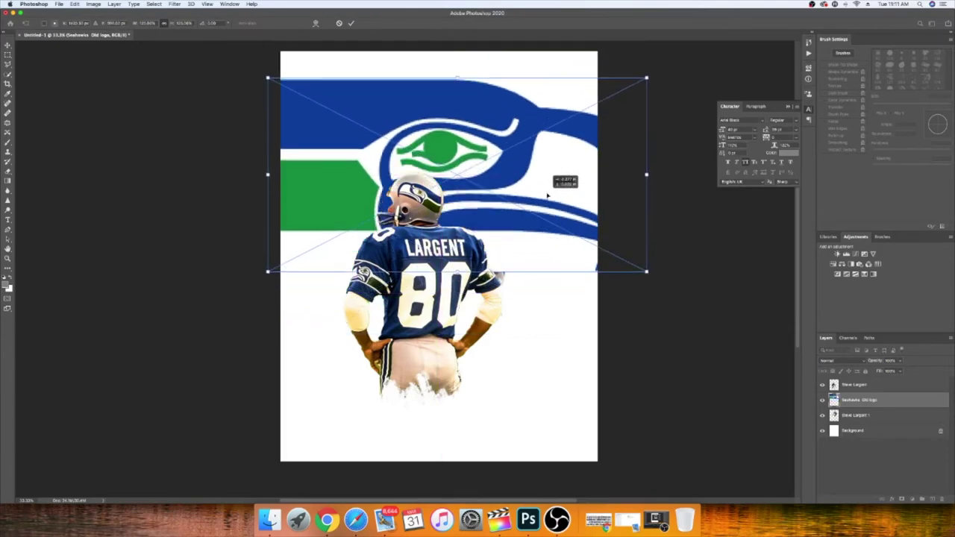
# Step: Move the logo layer behind both players and shift it slightly left
pyautogui.press('Return')
pyautogui.moveTo(858, 400); pyautogui.dragTo(819, 420)
pyautogui.hotkey('ctrl', 't')
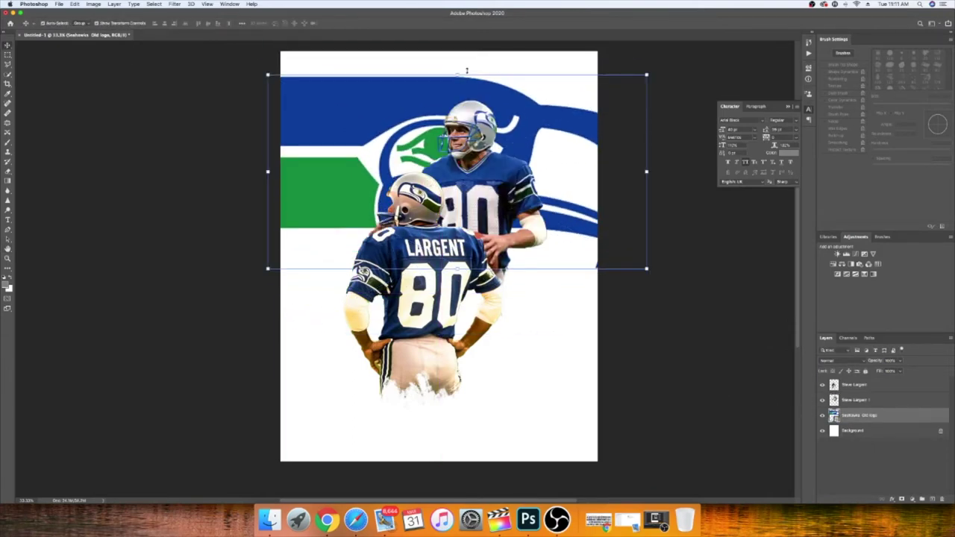
pyautogui.moveTo(475, 192); pyautogui.dragTo(439, 193)
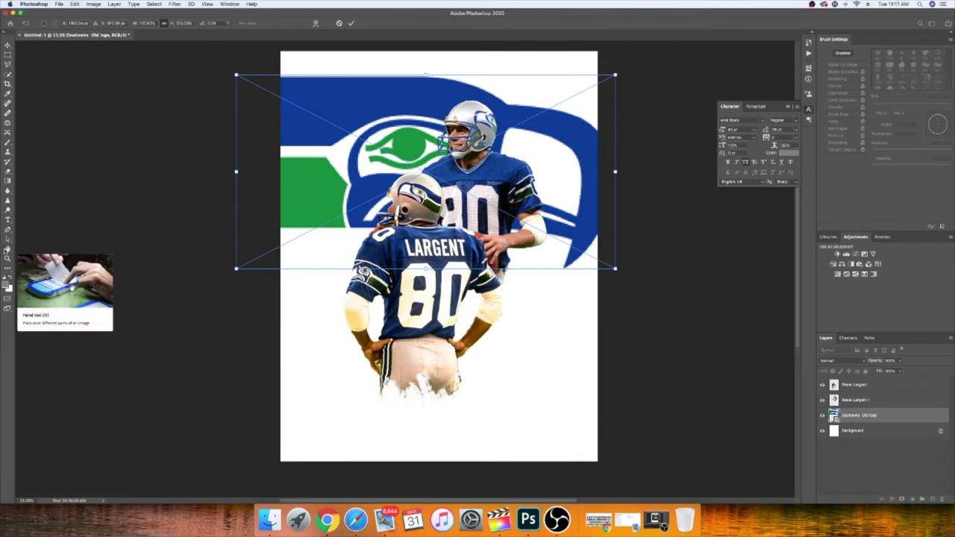
pyautogui.click(7, 249)
# Step: Duplicate the logo, flip the copy horizontally and move it to the lower half
pyautogui.hotkey('ctrl', 'j')
pyautogui.hotkey('ctrl', 't')
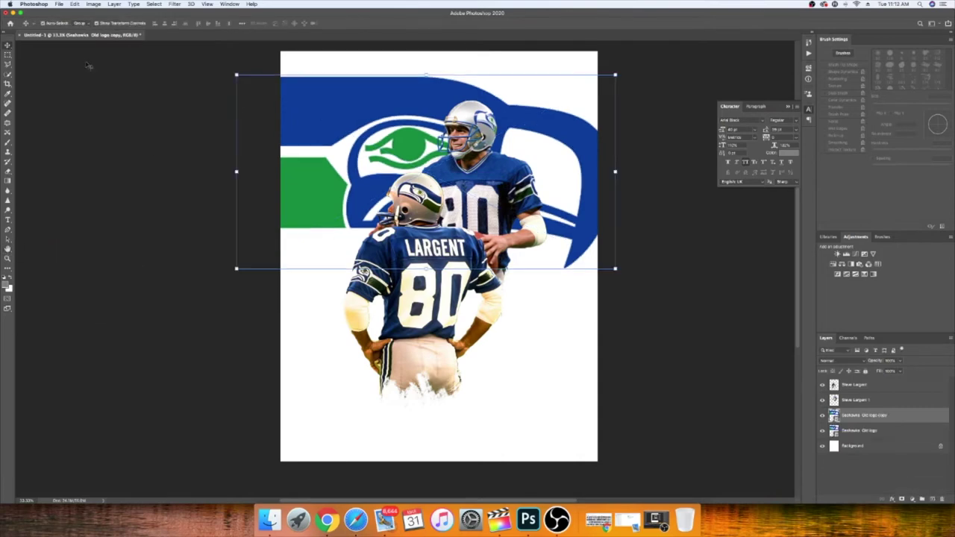
pyautogui.moveTo(614, 171); pyautogui.dragTo(252, 172)
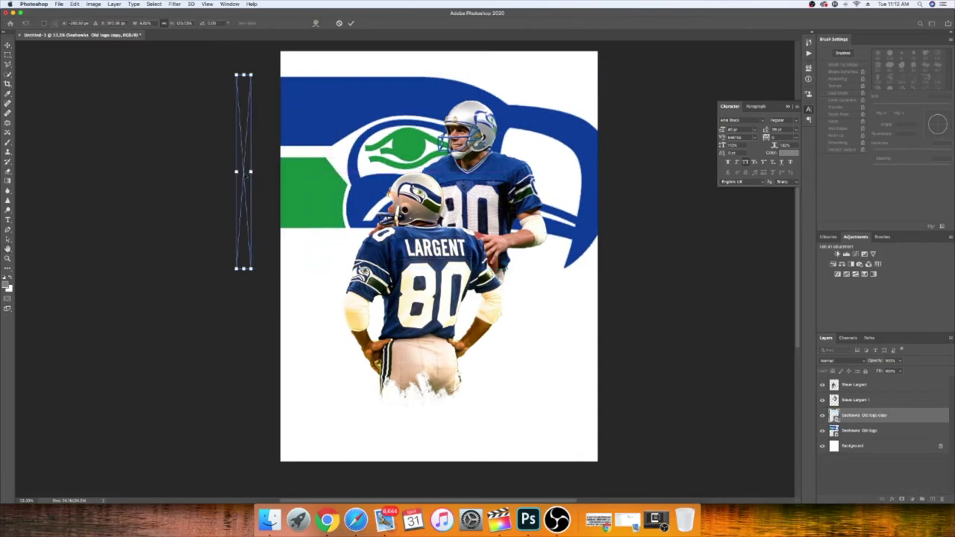
pyautogui.moveTo(440, 139); pyautogui.dragTo(421, 321)
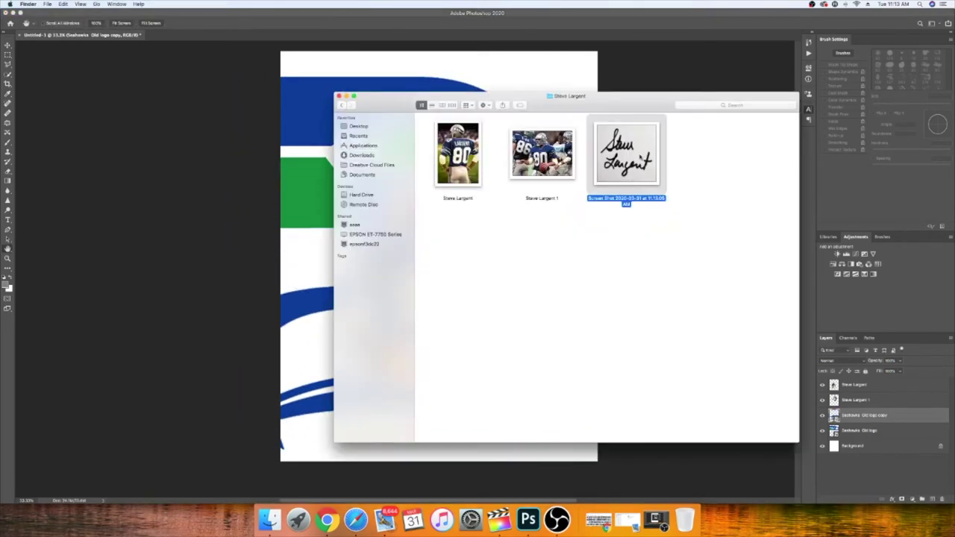
# Step: Place the signature screenshot over the back player's jersey and darken it with Camera Raw Filter
pyautogui.moveTo(624, 160); pyautogui.dragTo(485, 328)
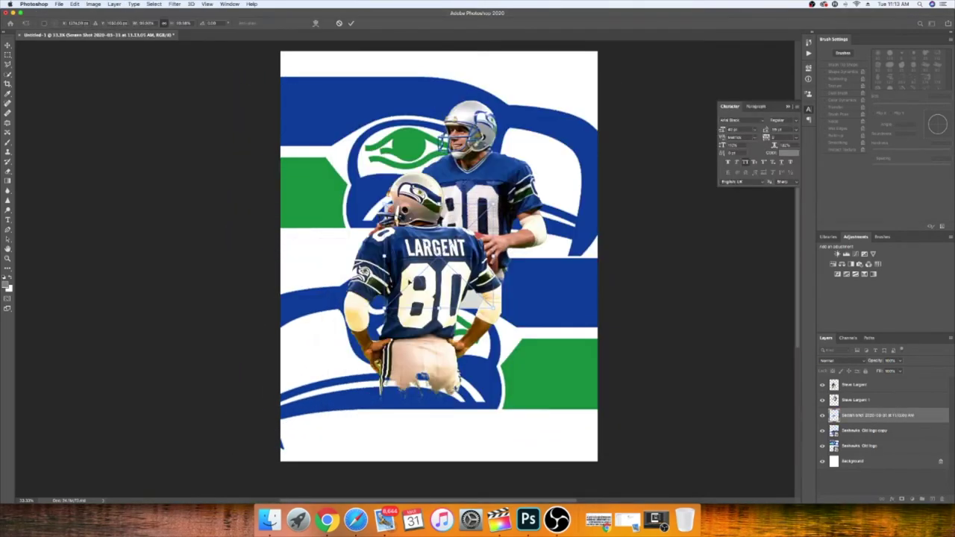
pyautogui.press('Return')
pyautogui.click(173, 3)
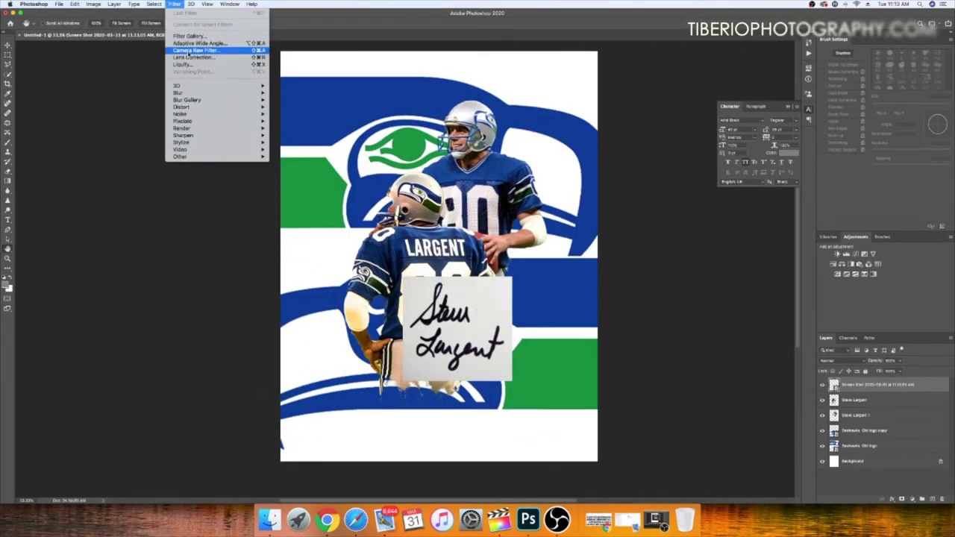
pyautogui.click(209, 52)
pyautogui.press('Return')
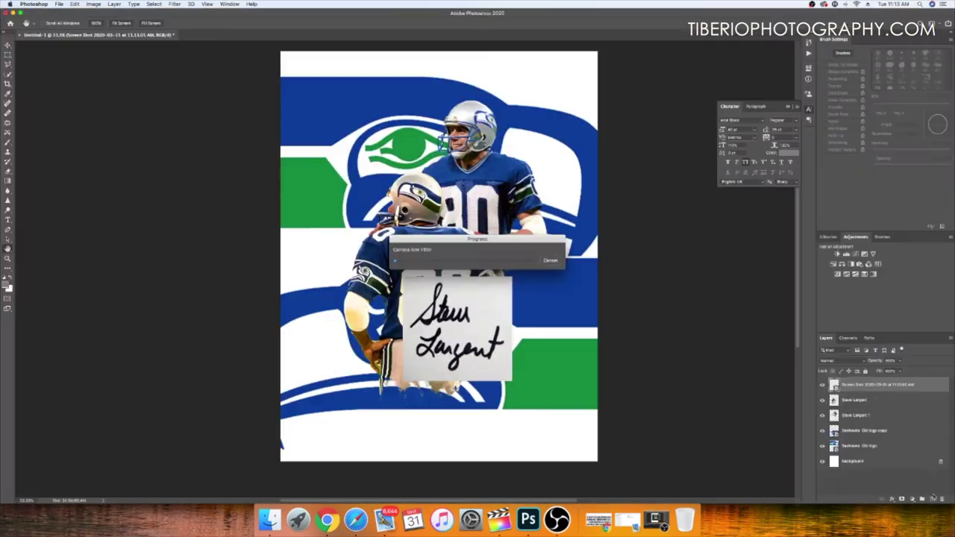
# Step: Remove the signature's white background with the Magic Wand
pyautogui.click(7, 75)
pyautogui.click(439, 282)
pyautogui.press('Delete')
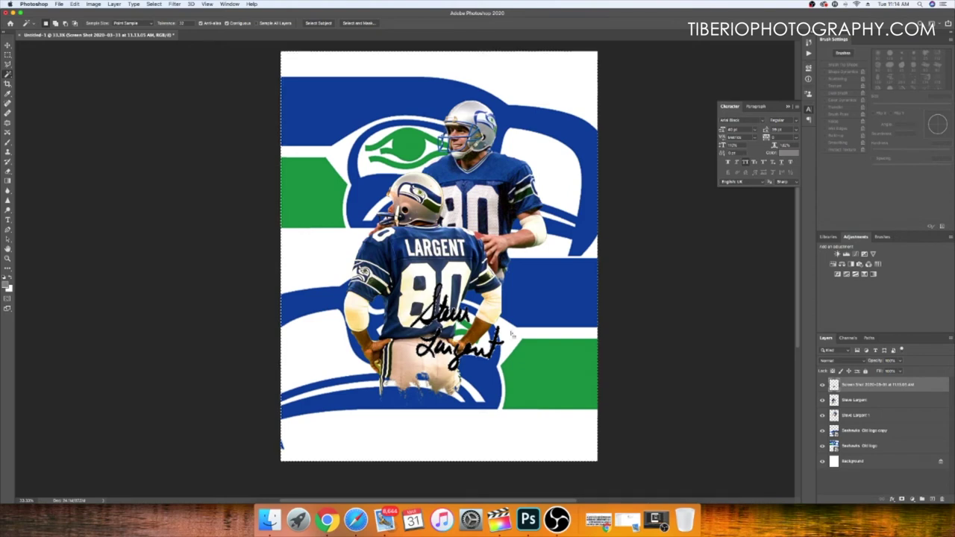
# Step: Add a soft drop shadow to the signature layer
pyautogui.rightClick(844, 388)
pyautogui.click(865, 188)
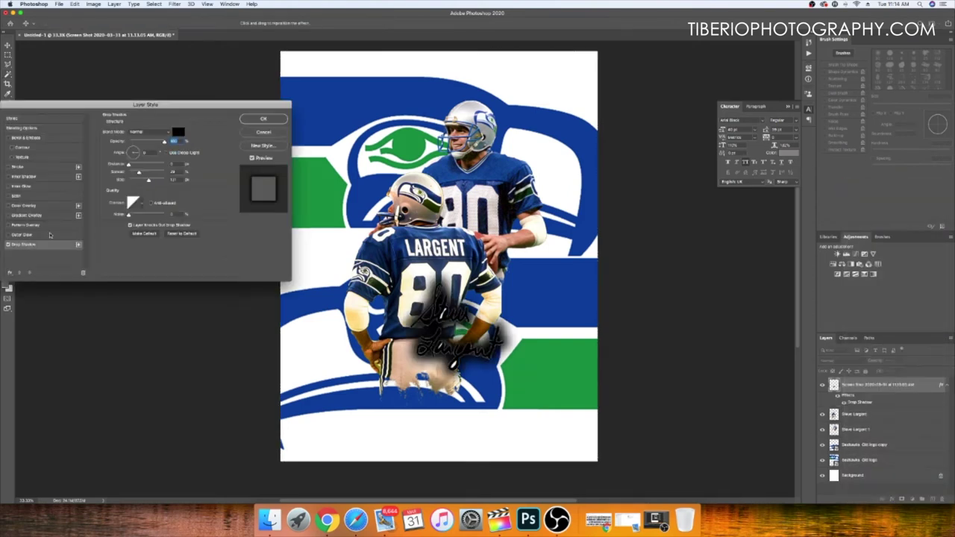
pyautogui.moveTo(157, 173)
pyautogui.mouseDown()
pyautogui.moveTo(133, 172)
pyautogui.moveTo(153, 181)
pyautogui.mouseUp()
pyautogui.press('Return')
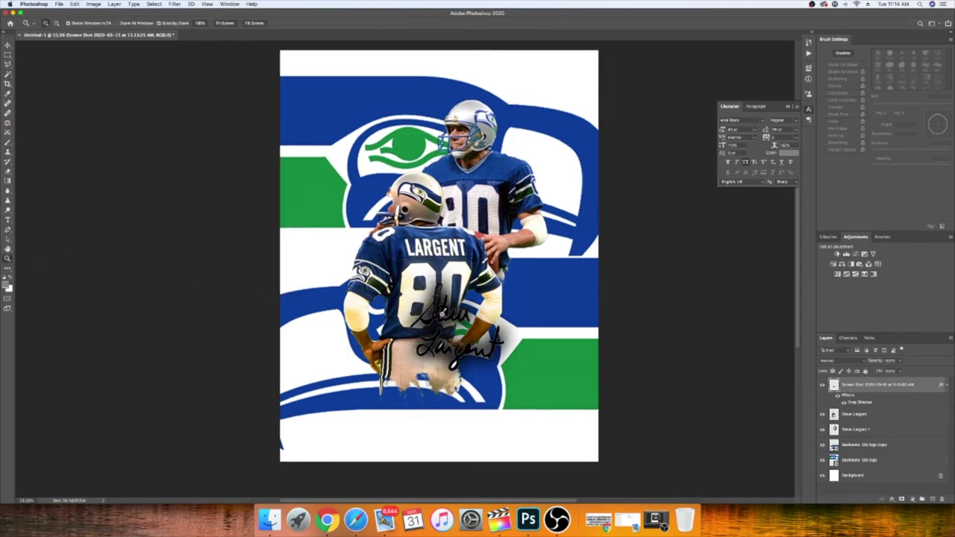
pyautogui.scroll(3, 443, 315)
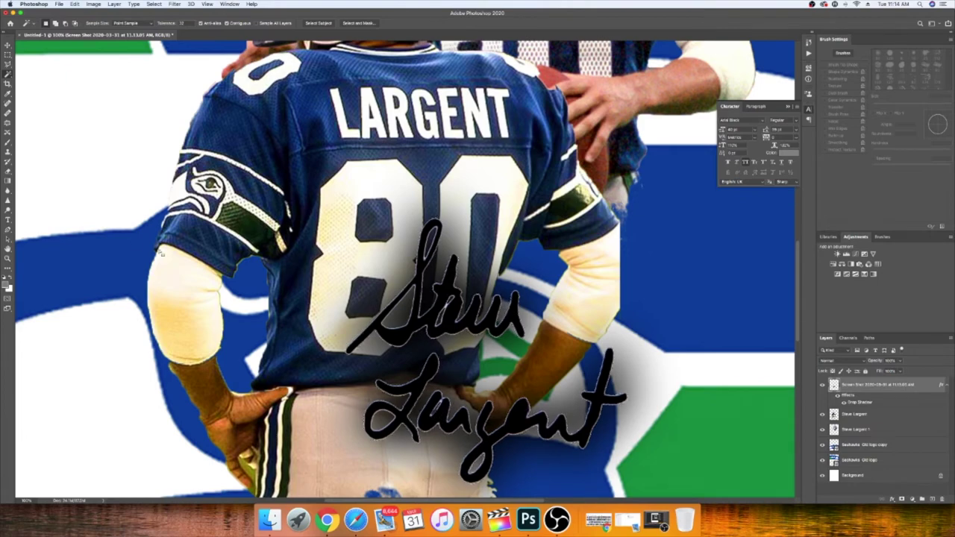
# Step: Make the signature's drop shadow white (ffffff) and widen it, then view the whole page
pyautogui.rightClick(856, 388)
pyautogui.click(776, 186)
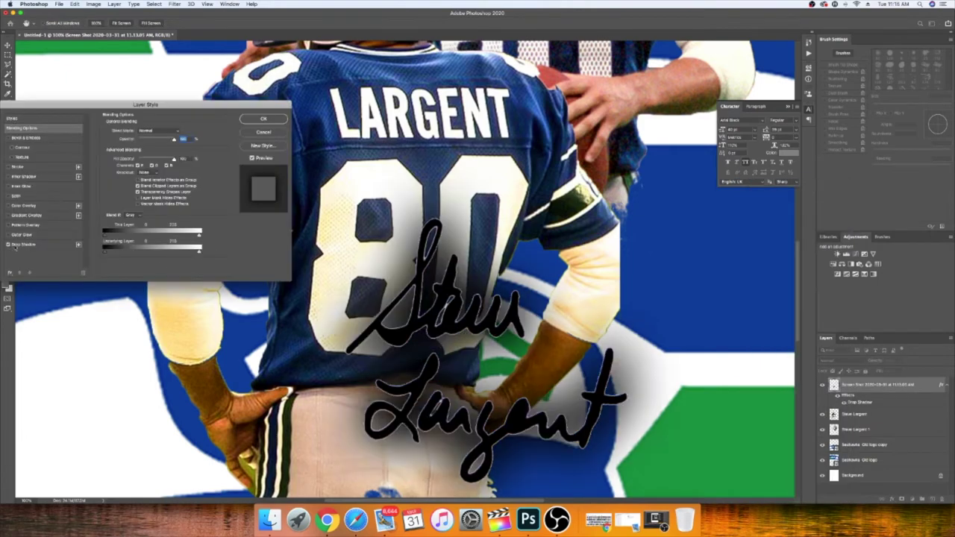
pyautogui.click(178, 132)
pyautogui.write('ffffff')
pyautogui.click(744, 224)
pyautogui.moveTo(133, 173); pyautogui.dragTo(140, 181)
pyautogui.press('Return')
pyautogui.press('z')
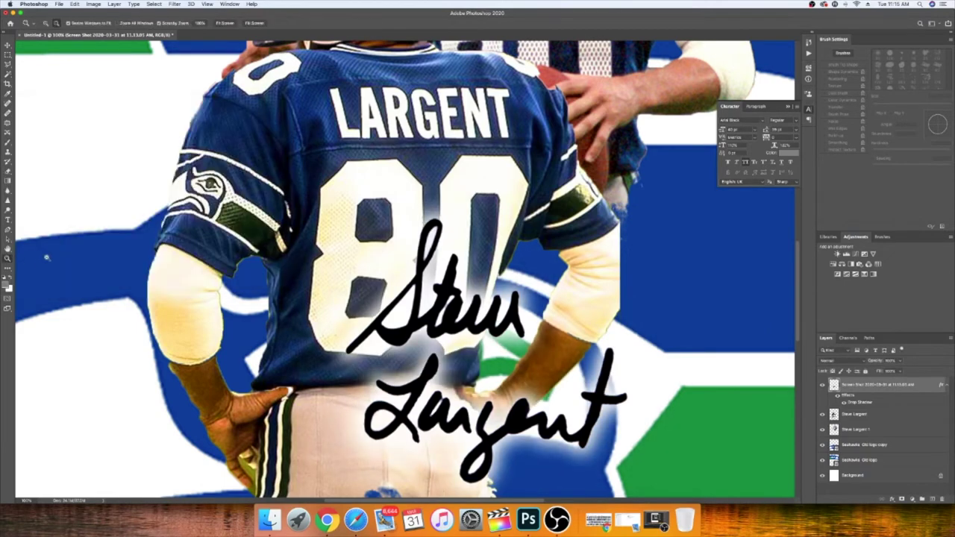
pyautogui.press('super+0')
pyautogui.scroll(2, 416, 263)
# Step: Add a new empty layer above the background for painting
pyautogui.click(853, 475)
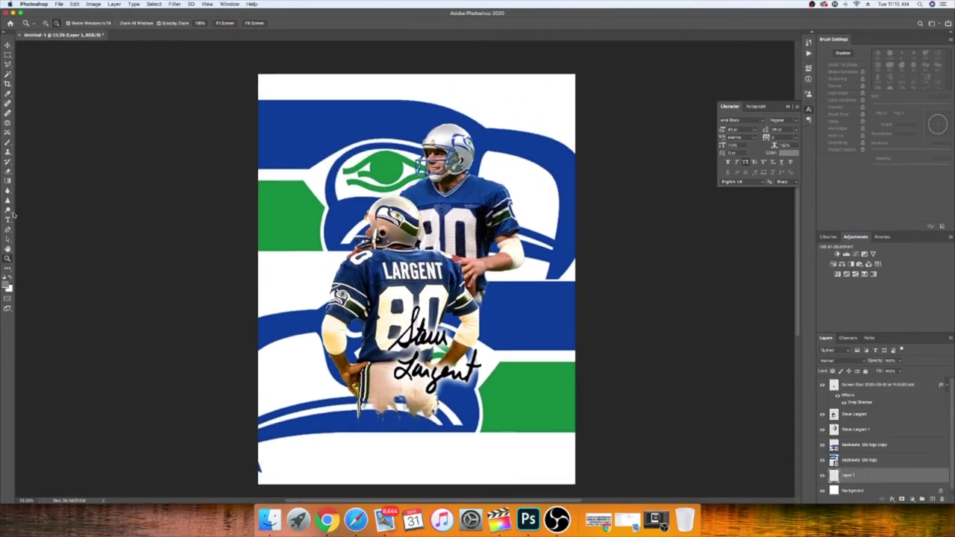
pyautogui.click(927, 499)
pyautogui.press('b')
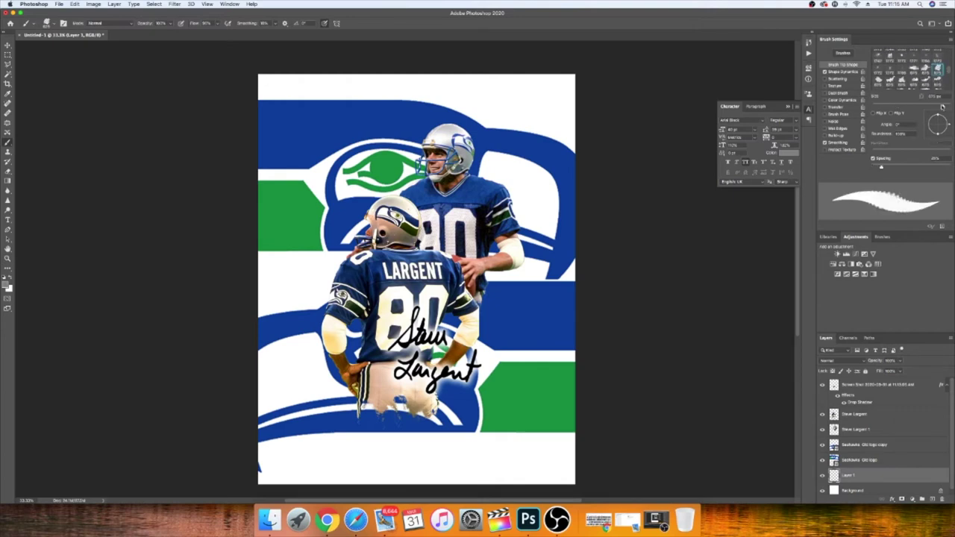
pyautogui.click(8, 283)
pyautogui.press('Return')
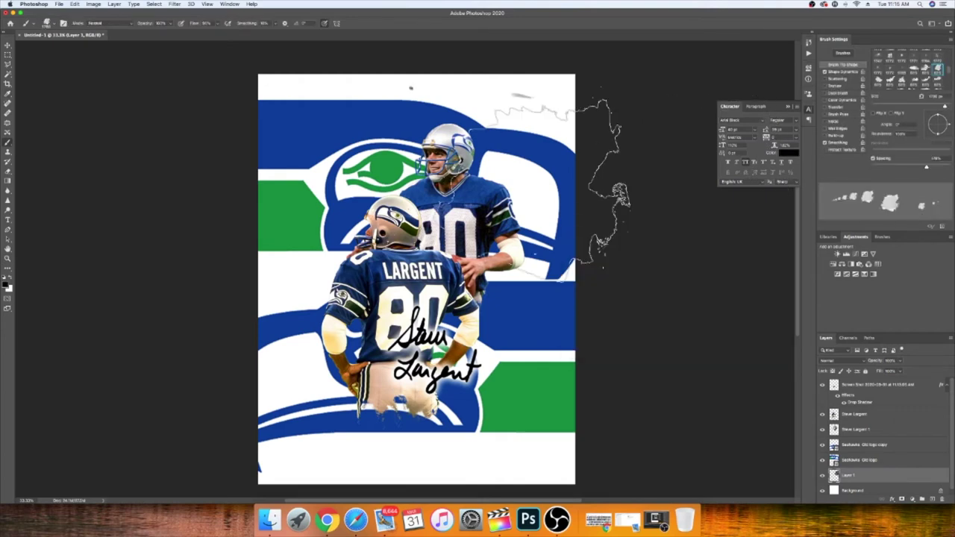
# Step: On the Seahawks Old logo layer, Magic Wand-select the white areas around the logos
pyautogui.rightClick(851, 452)
pyautogui.click(858, 459)
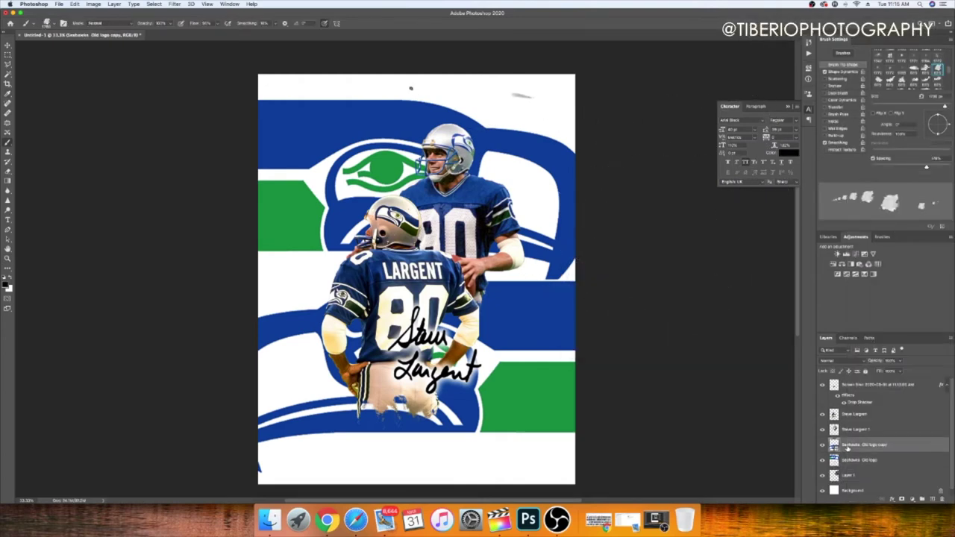
pyautogui.press('w')
pyautogui.click(528, 116)
pyautogui.keyDown('shift'); pyautogui.click(526, 163); pyautogui.keyUp('shift')
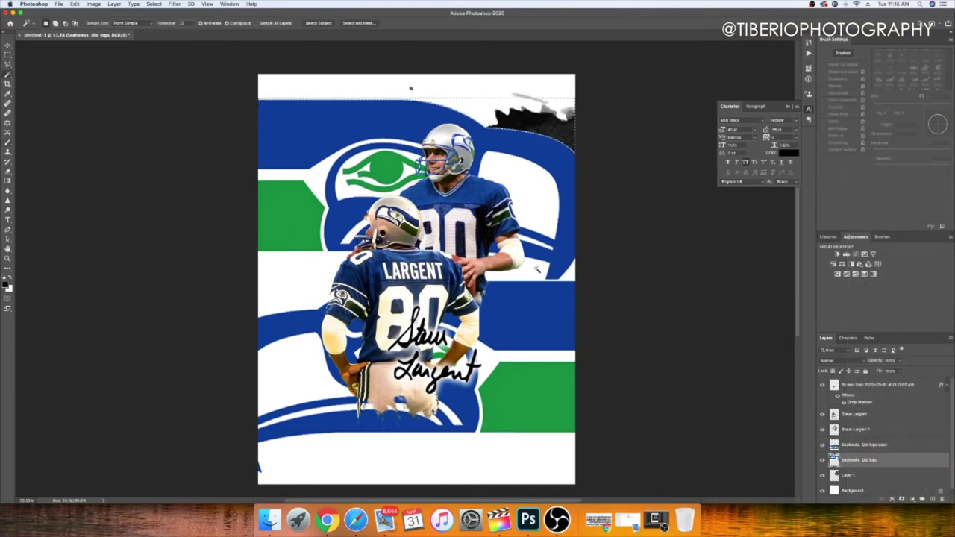
pyautogui.keyDown('shift'); pyautogui.click(538, 270); pyautogui.keyUp('shift')
pyautogui.keyDown('shift'); pyautogui.click(287, 314); pyautogui.keyUp('shift')
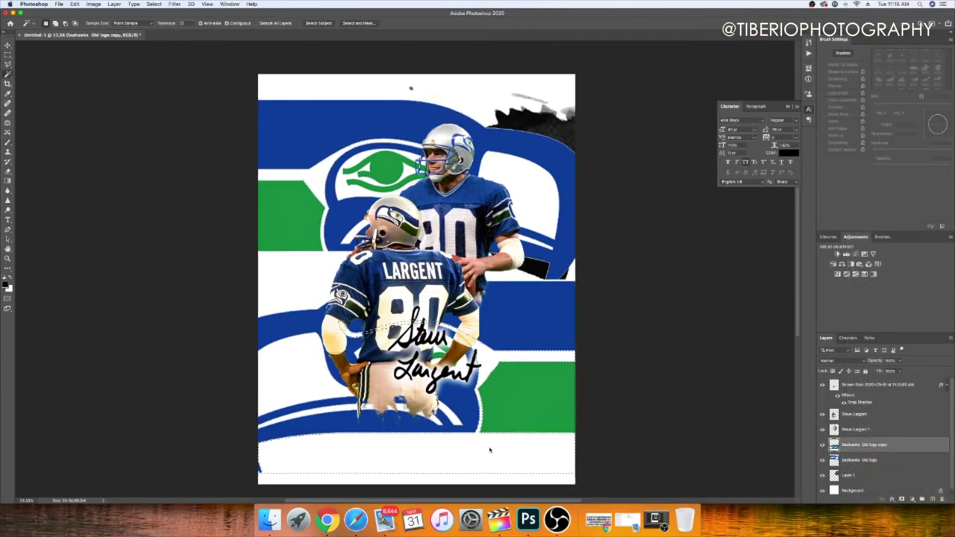
# Step: On Layer 1, paint grey watercolour texture over the top, left and bottom white bands
pyautogui.click(851, 474)
pyautogui.press('b')
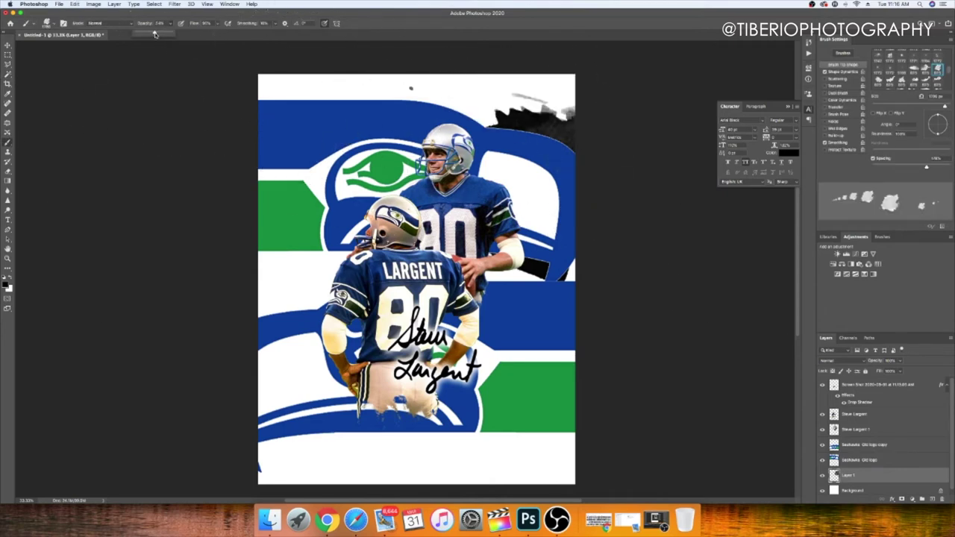
pyautogui.moveTo(268, 86); pyautogui.dragTo(568, 89)
pyautogui.click(298, 176)
pyautogui.moveTo(268, 268); pyautogui.dragTo(343, 298)
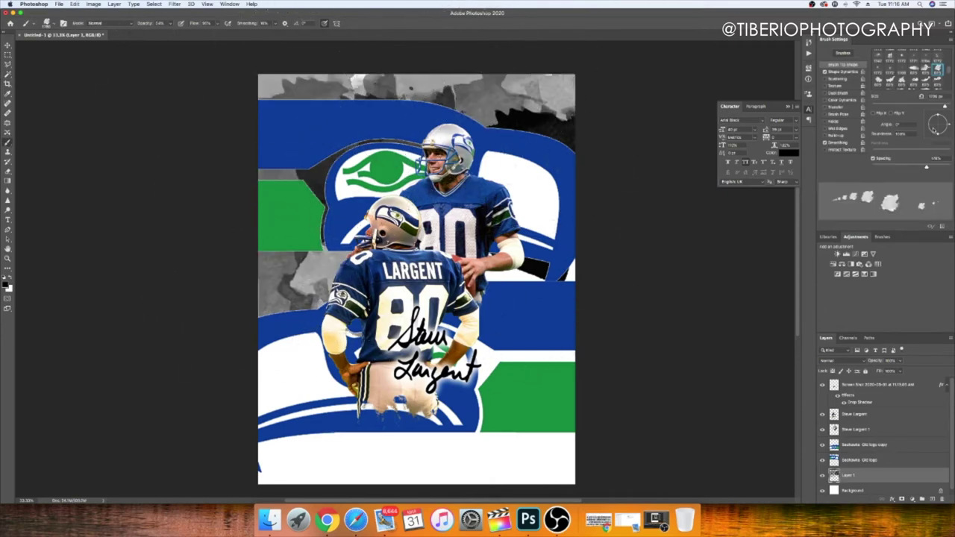
pyautogui.click(418, 459)
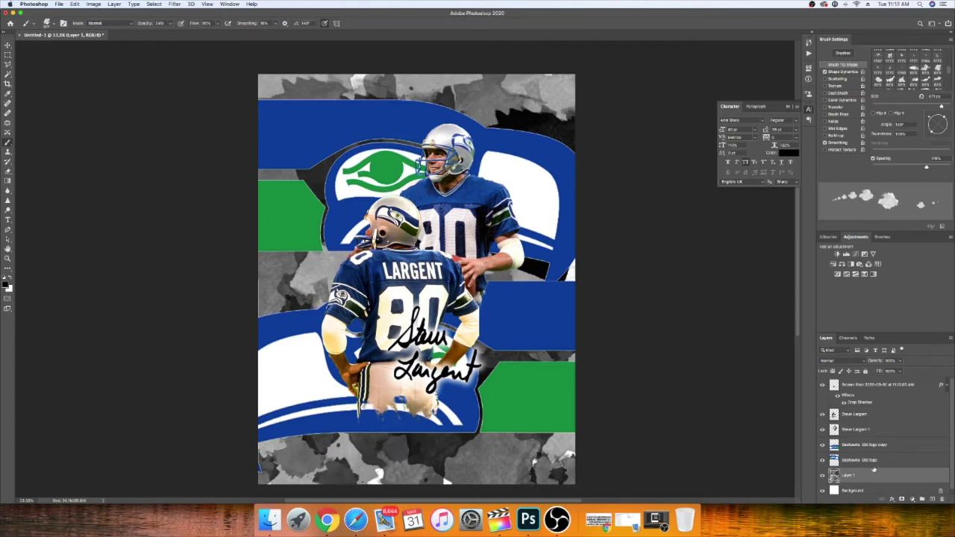
pyautogui.click(425, 77)
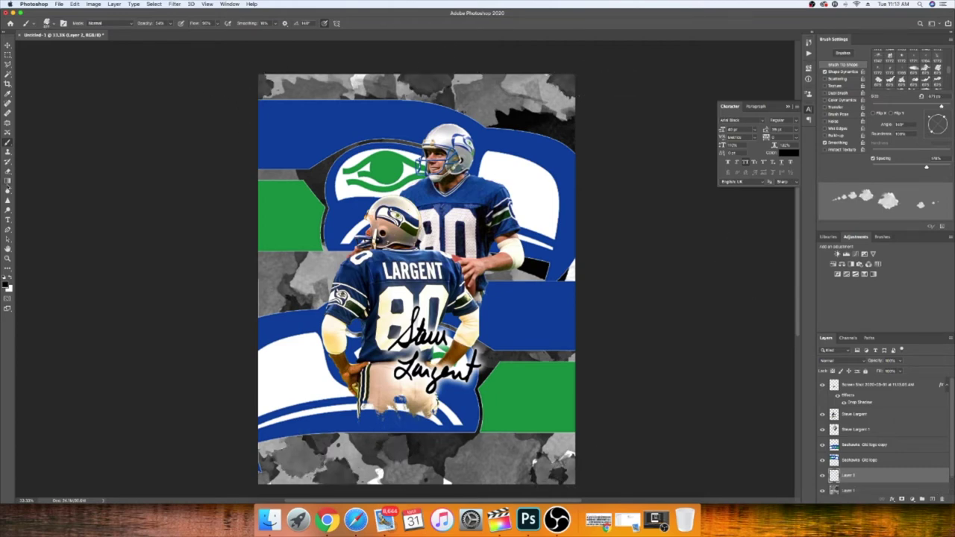
# Step: Set a round brush with white foreground, and merge the logo copy and texture layers
pyautogui.click(890, 55)
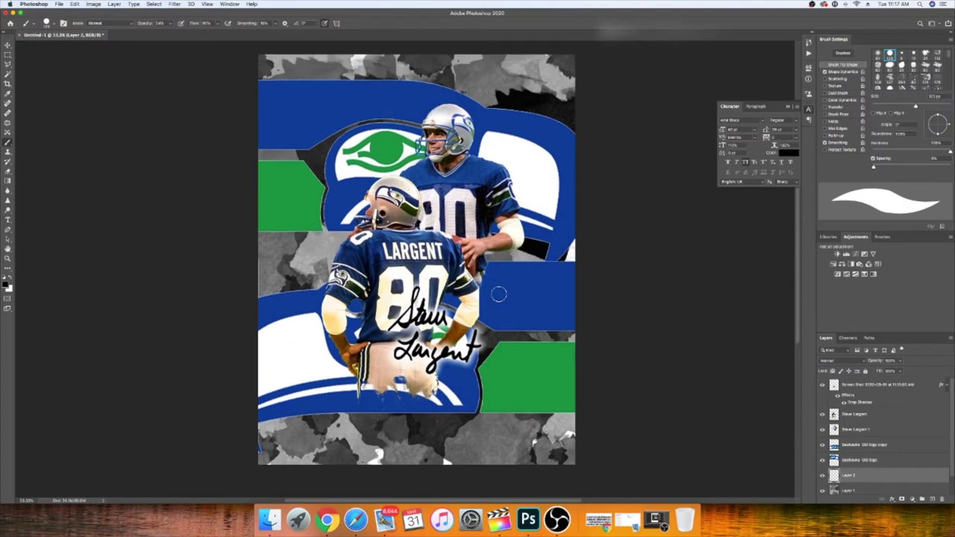
pyautogui.click(6, 284)
pyautogui.click(736, 219)
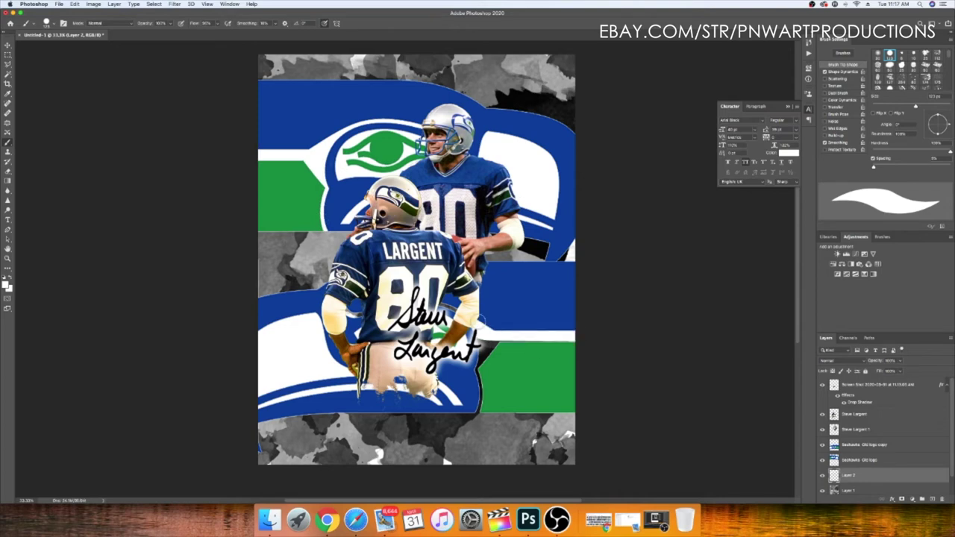
pyautogui.rightClick(868, 450)
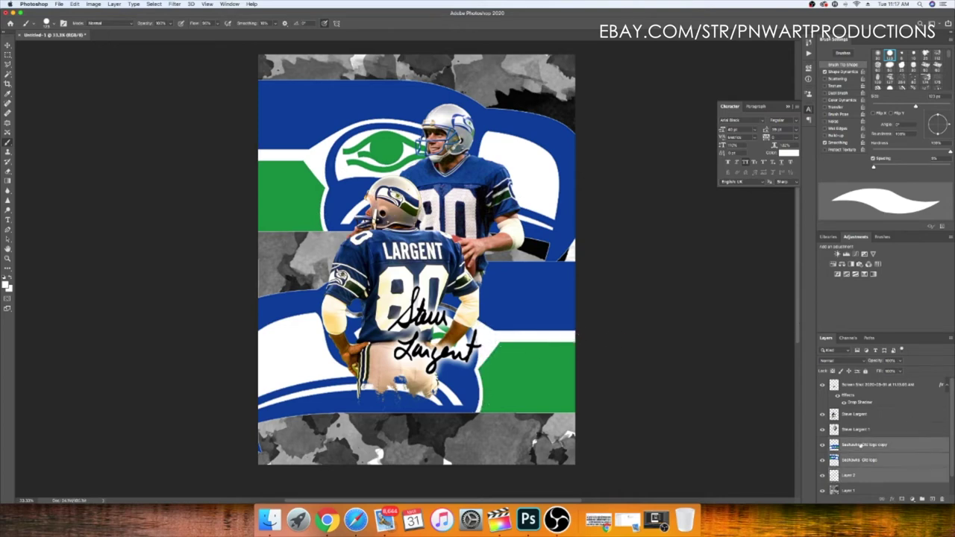
pyautogui.click(896, 371)
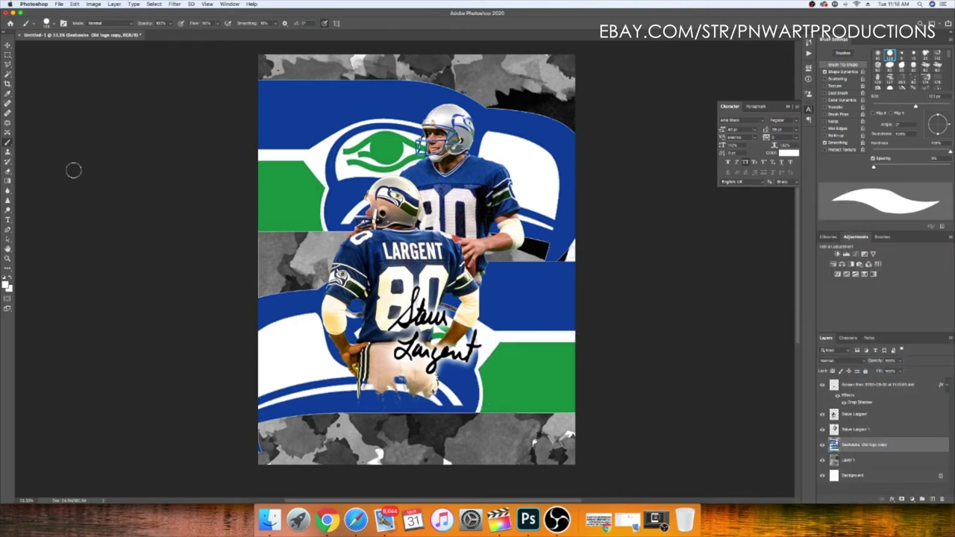
# Step: Erase spatter-brush holes around the logo copy's edges and coloured areas
pyautogui.scroll(-2, 949, 61)
pyautogui.scroll(-2, 948, 63)
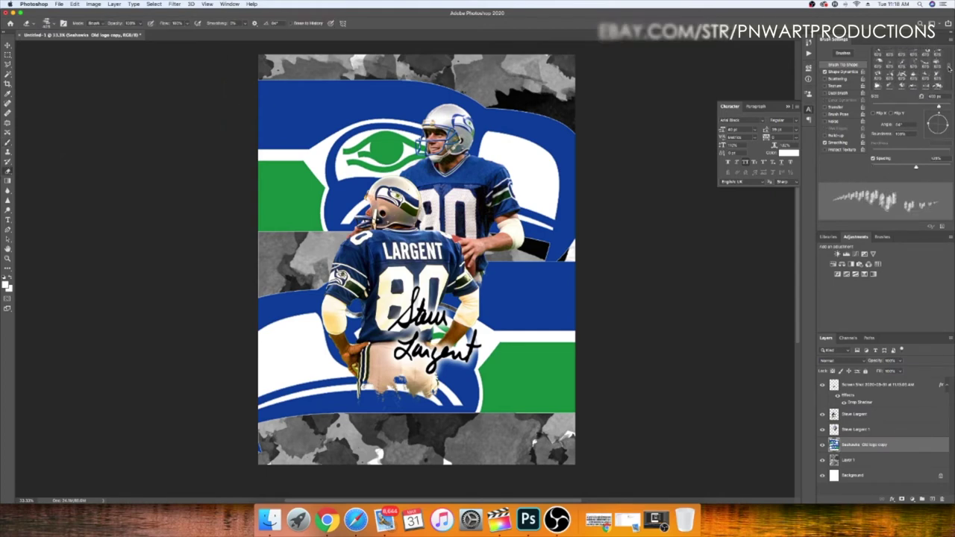
pyautogui.scroll(-2, 950, 65)
pyautogui.scroll(-2, 949, 69)
pyautogui.click(891, 74)
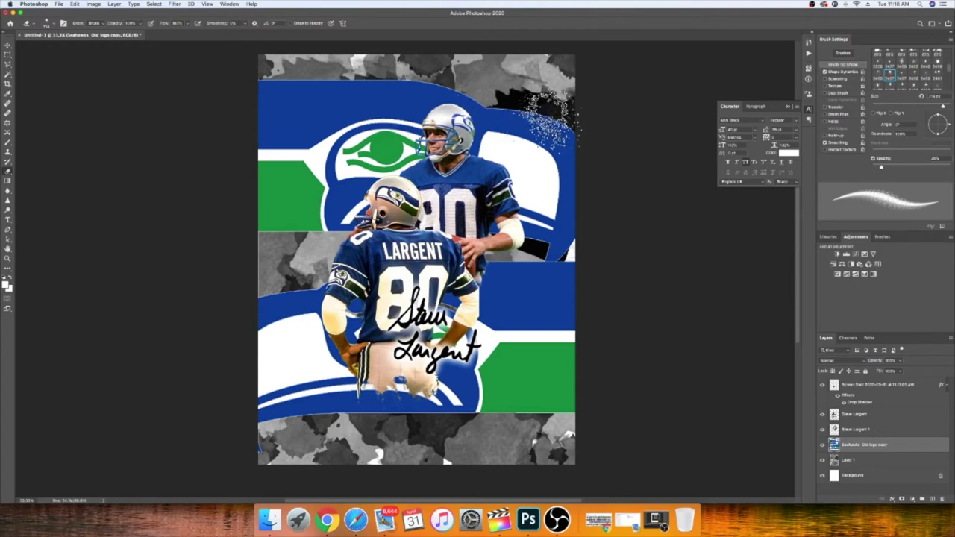
pyautogui.click(546, 120)
pyautogui.click(325, 228)
pyautogui.click(224, 112)
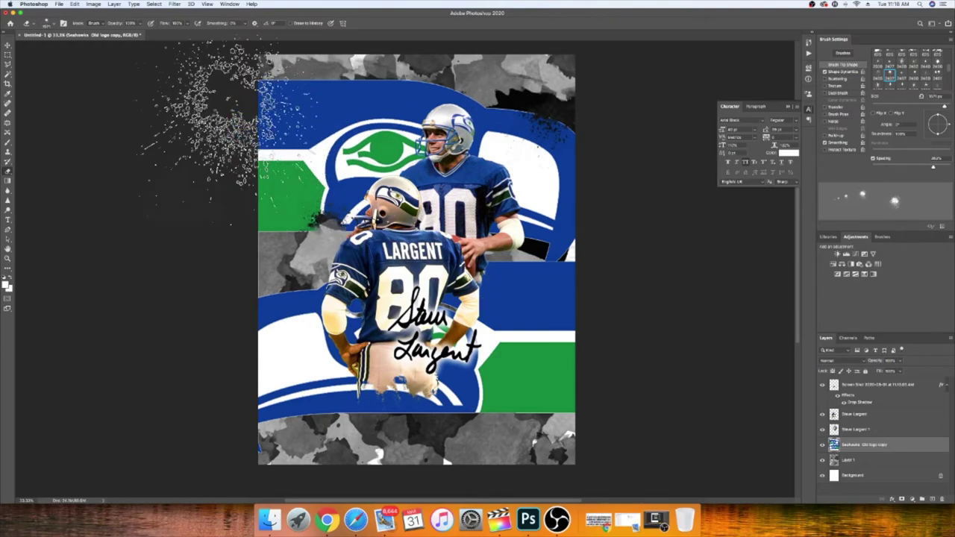
pyautogui.click(591, 265)
pyautogui.click(297, 467)
pyautogui.click(620, 411)
pyautogui.click(590, 381)
pyautogui.click(306, 212)
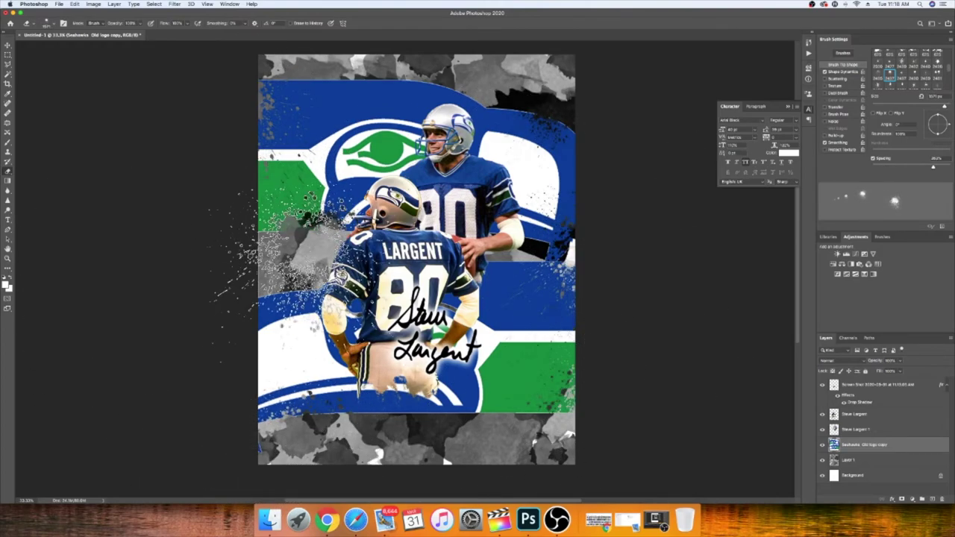
pyautogui.click(519, 149)
pyautogui.click(545, 254)
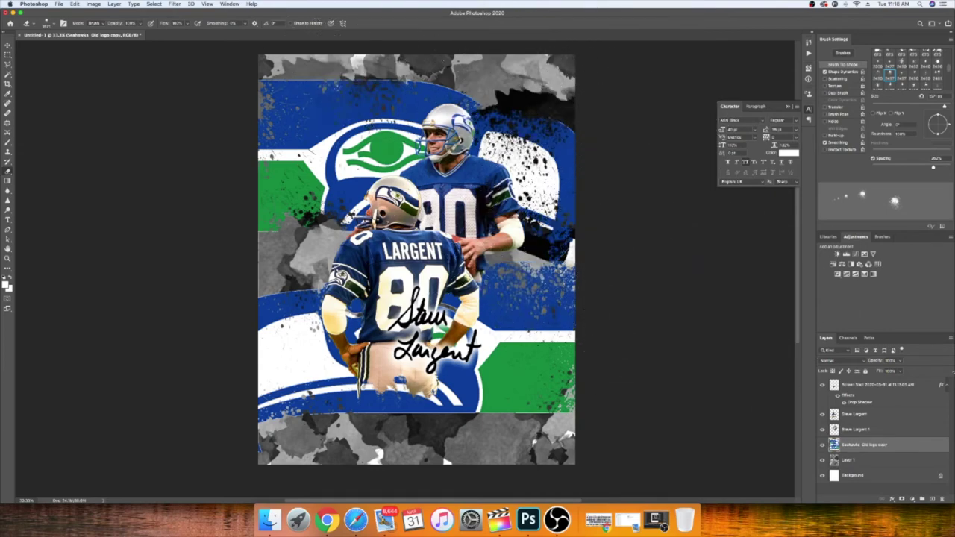
pyautogui.click(463, 444)
pyautogui.click(366, 441)
pyautogui.click(254, 239)
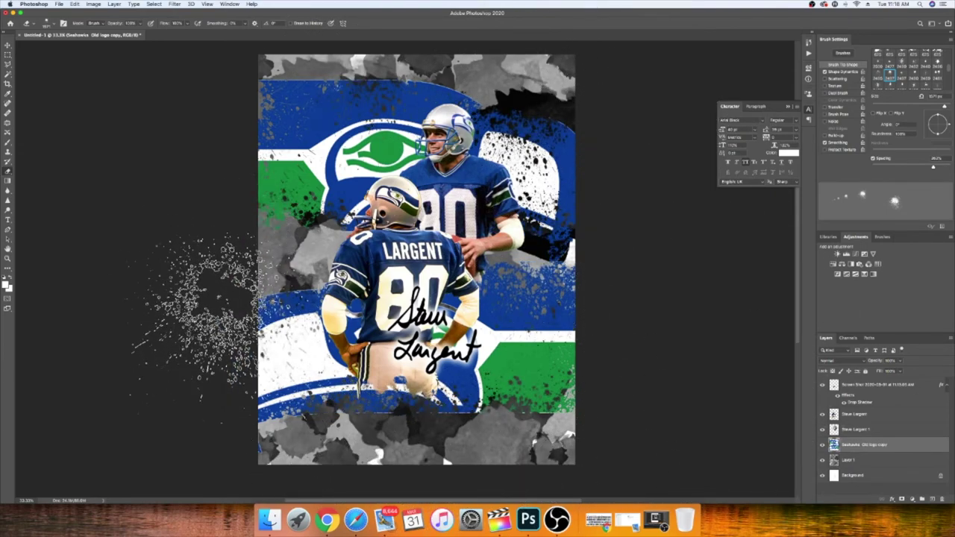
# Step: On a new layer, splash white spatter around both players' helmets, shoulders and waist, then begin transforming the signature
pyautogui.click(932, 500)
pyautogui.press('b')
pyautogui.scroll(-2, 907, 71)
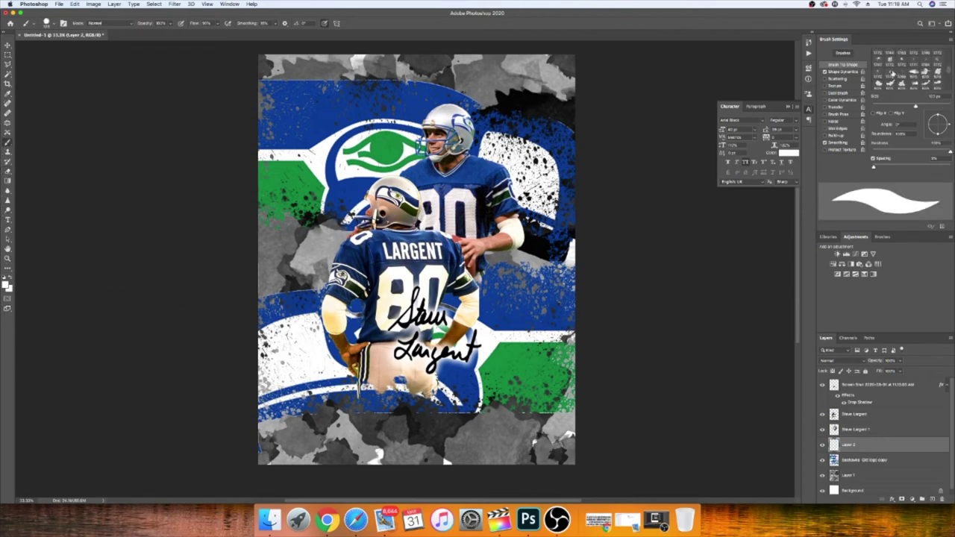
pyautogui.click(890, 75)
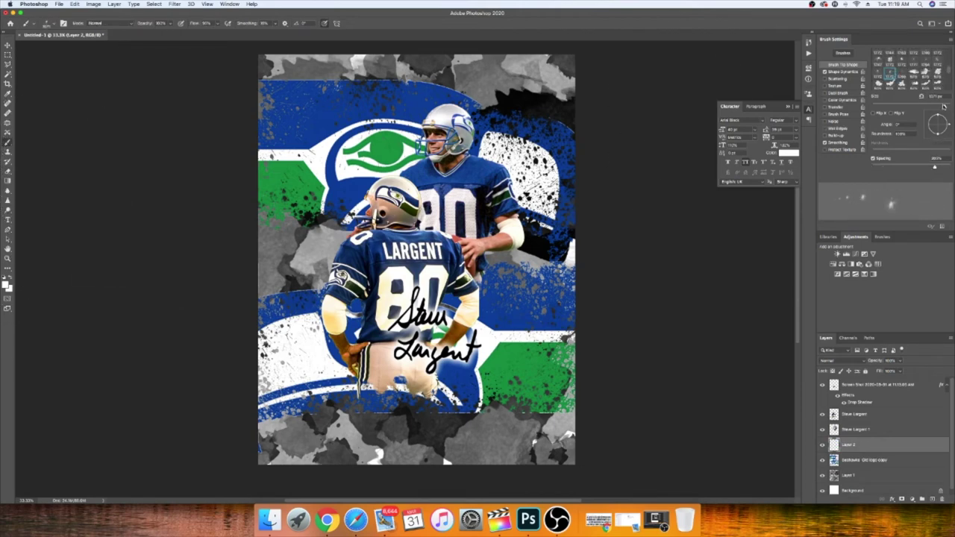
pyautogui.click(433, 119)
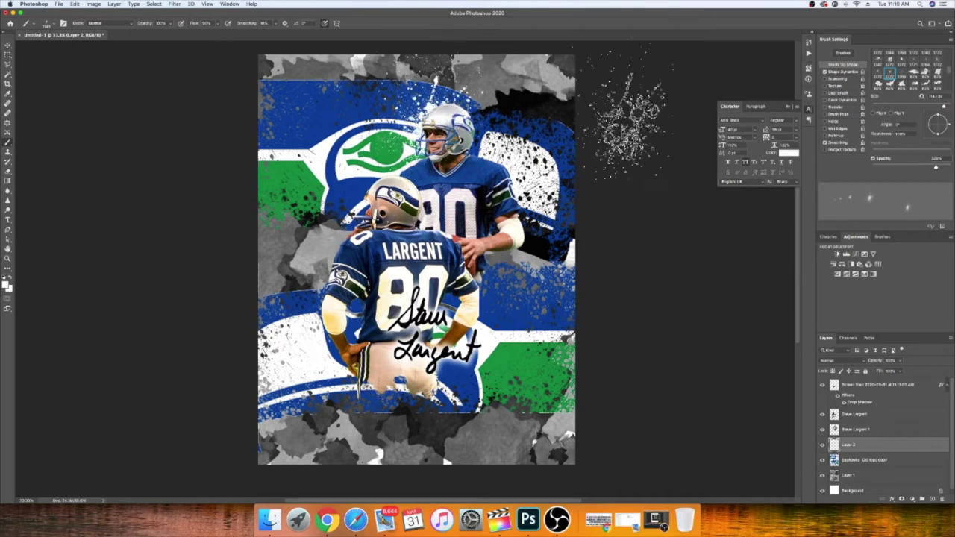
pyautogui.click(492, 113)
pyautogui.click(486, 135)
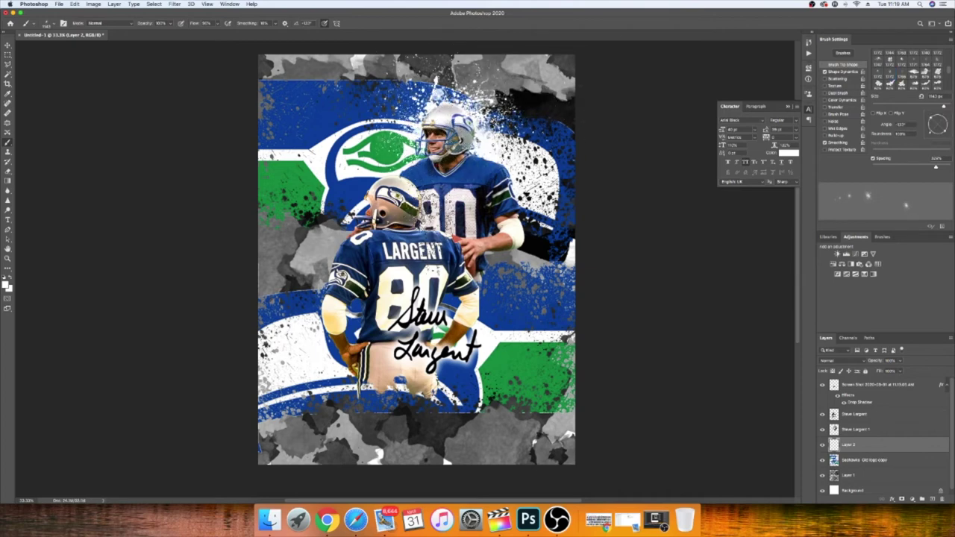
pyautogui.click(377, 223)
pyautogui.hotkey('ctrl', 'z')
pyautogui.click(366, 385)
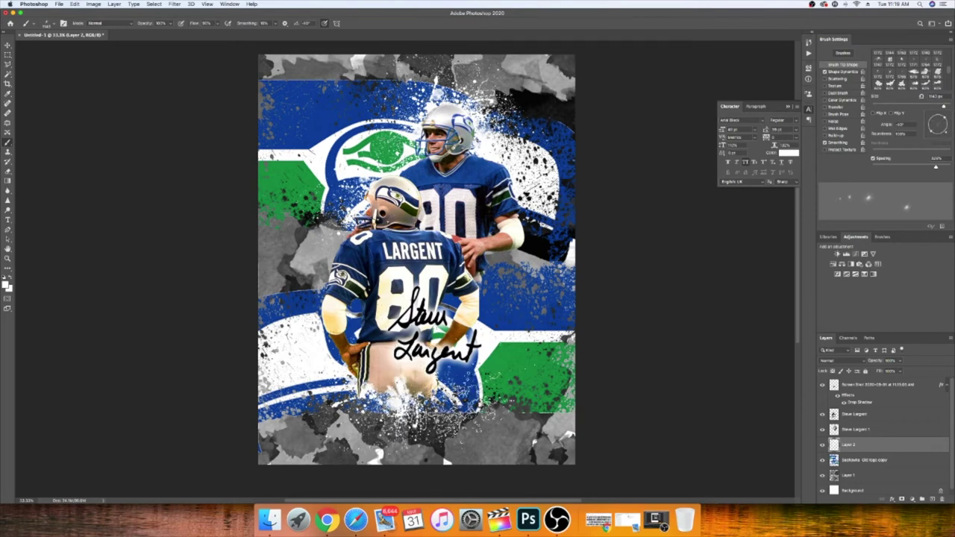
pyautogui.click(432, 407)
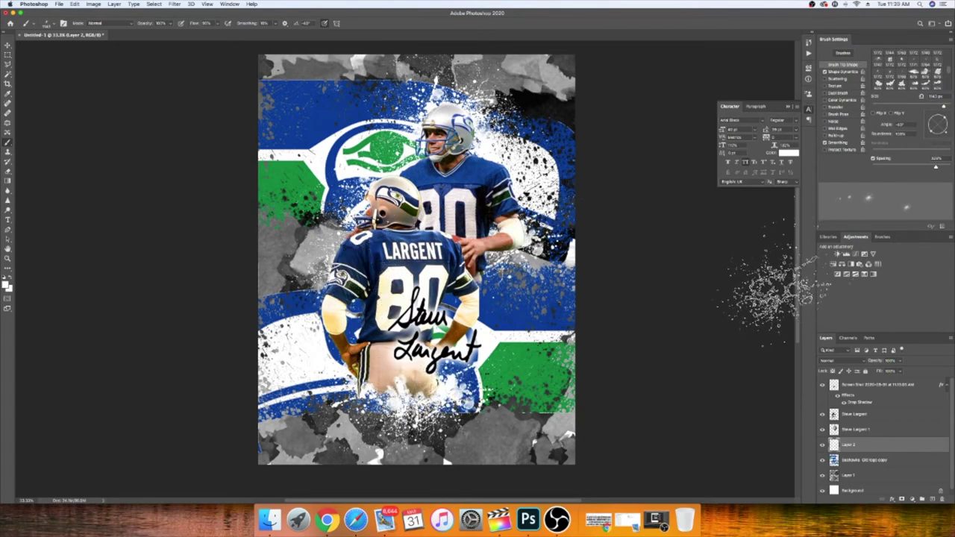
pyautogui.click(839, 387)
pyautogui.hotkey('ctrl', 't')
# Step: Shrink the signature toward the lower right and add a new empty layer
pyautogui.moveTo(459, 308); pyautogui.dragTo(496, 357)
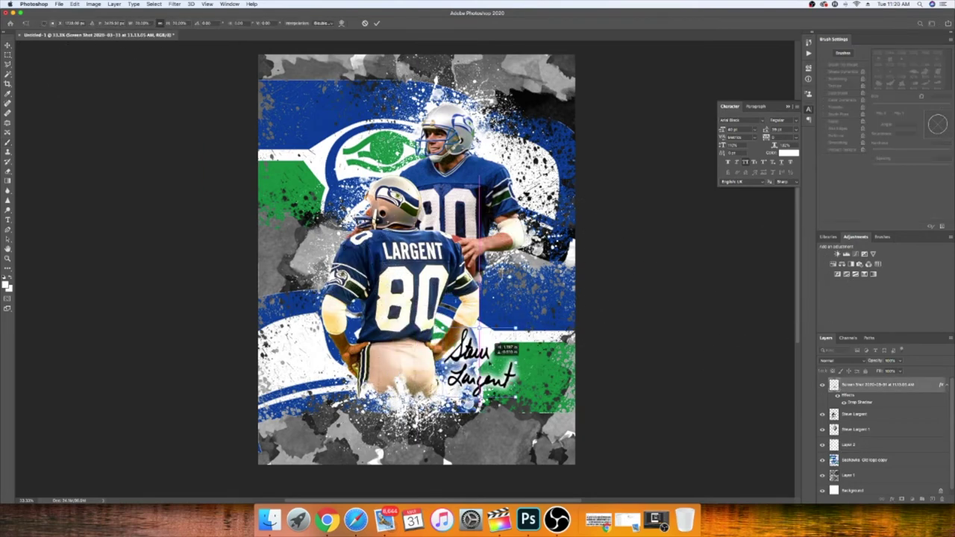
pyautogui.press('Return')
pyautogui.hotkey('ctrl', 'shift', 'alt', 'n')
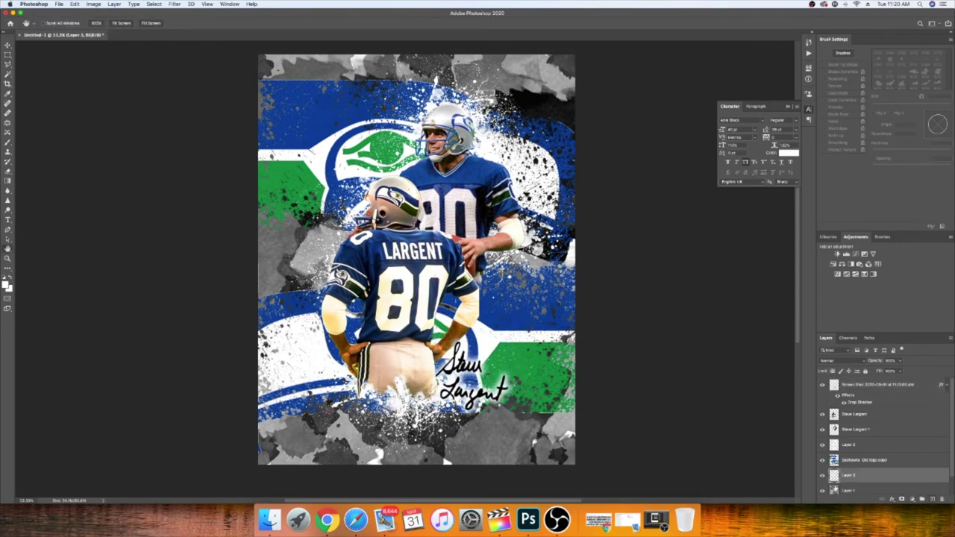
# Step: Paint green splatters along the poster's top, left edge and bottom
pyautogui.click(8, 141)
pyautogui.click(7, 285)
pyautogui.click(675, 280)
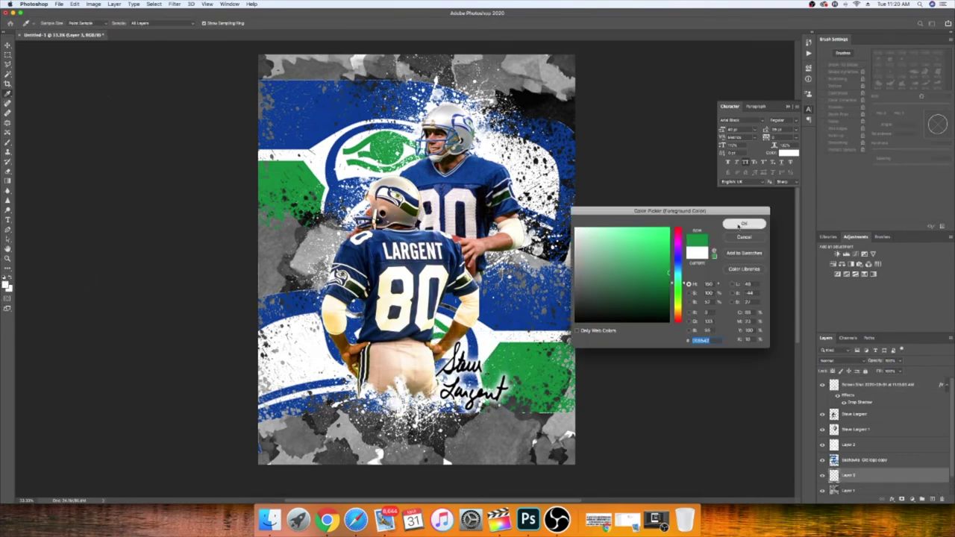
pyautogui.click(746, 224)
pyautogui.moveTo(522, 112); pyautogui.dragTo(552, 83)
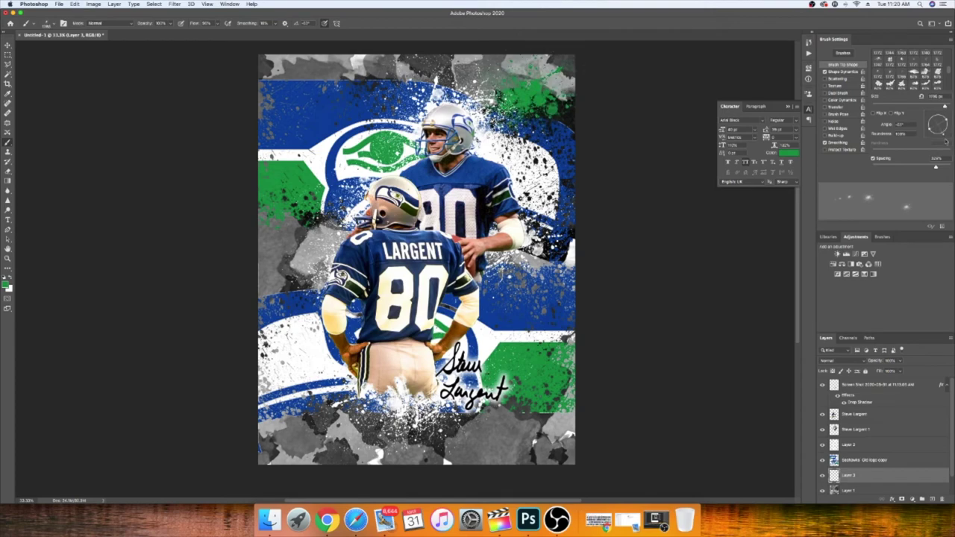
pyautogui.moveTo(291, 63); pyautogui.dragTo(373, 68)
pyautogui.moveTo(272, 172); pyautogui.dragTo(284, 283)
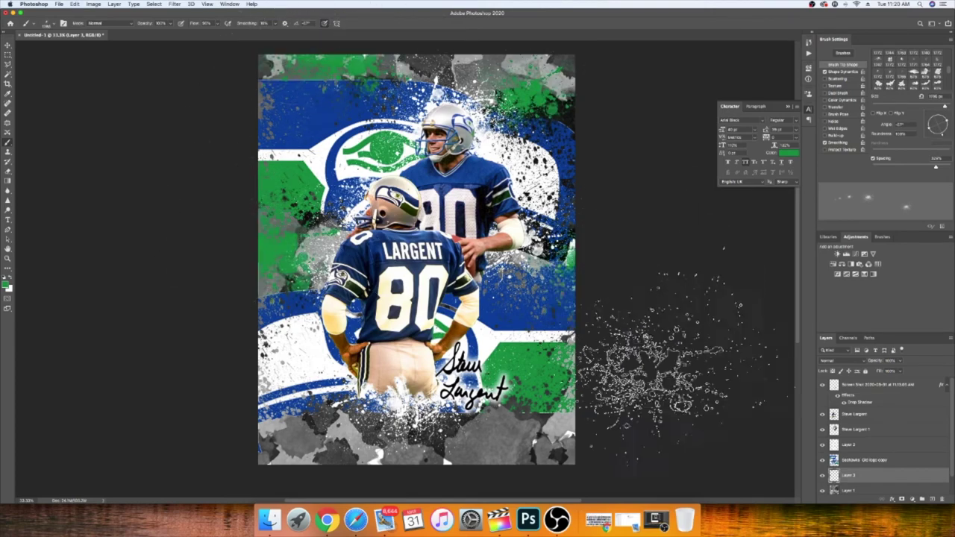
pyautogui.moveTo(567, 448); pyautogui.dragTo(493, 456)
pyautogui.moveTo(328, 447); pyautogui.dragTo(336, 466)
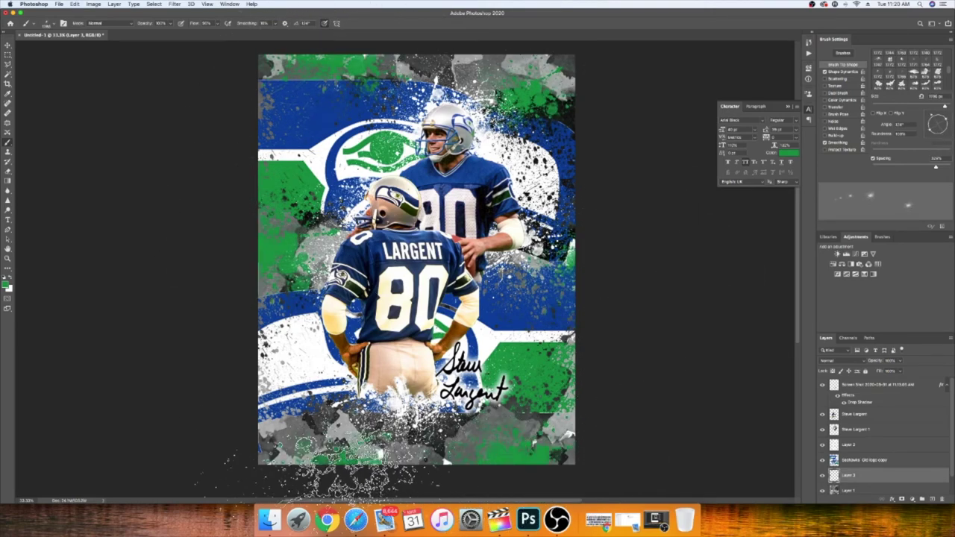
# Step: Change the paint colour, move Layer 4 above the logo copy, and stamp white spatters in the corners
pyautogui.click(7, 283)
pyautogui.click(575, 229)
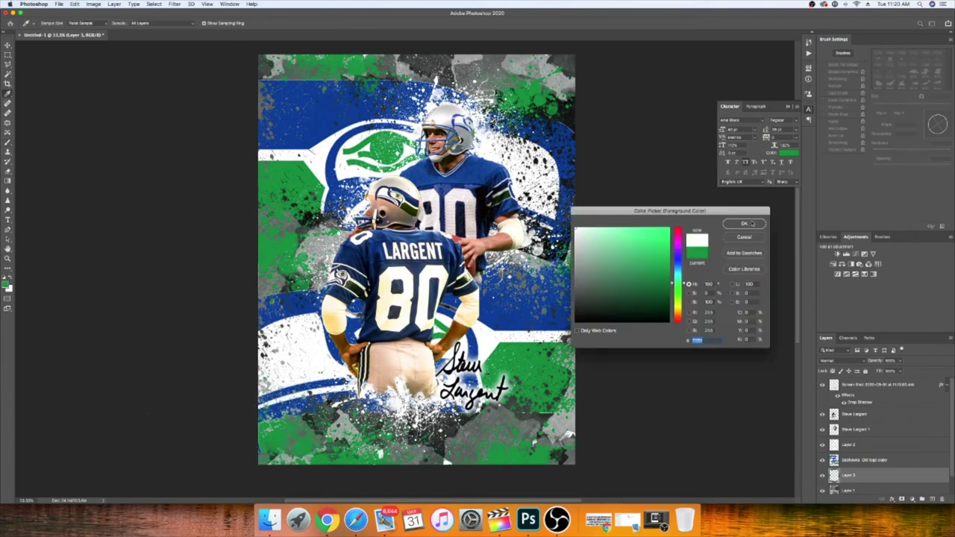
pyautogui.click(751, 224)
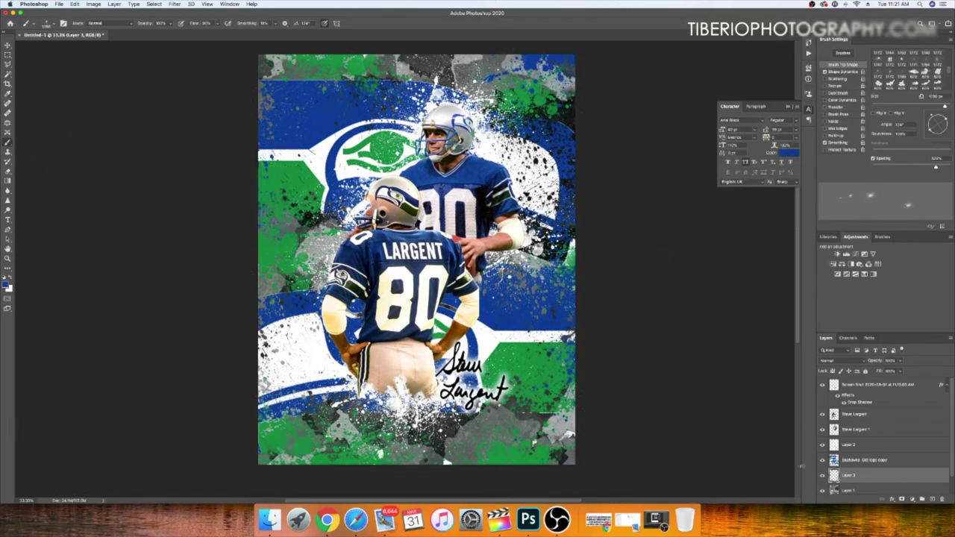
pyautogui.moveTo(855, 471); pyautogui.dragTo(854, 454)
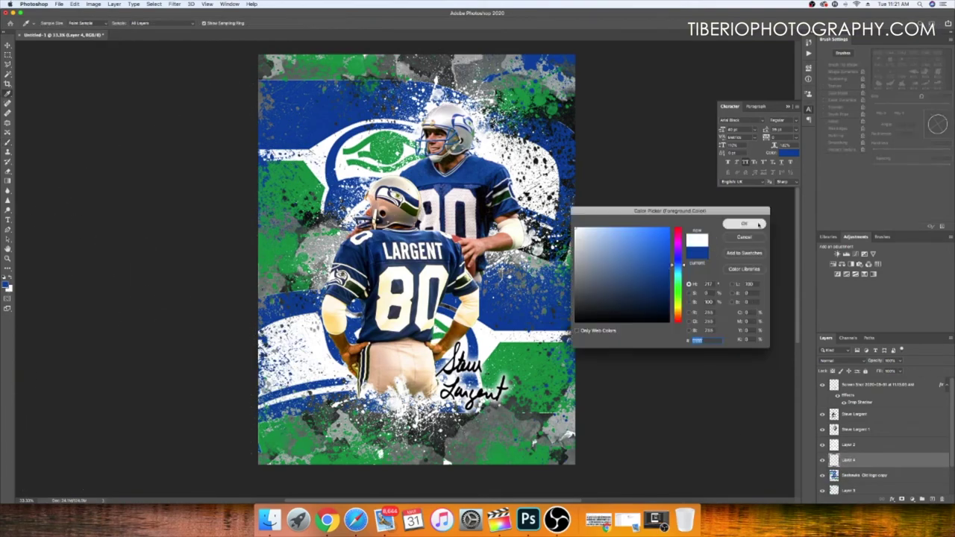
pyautogui.click(534, 418)
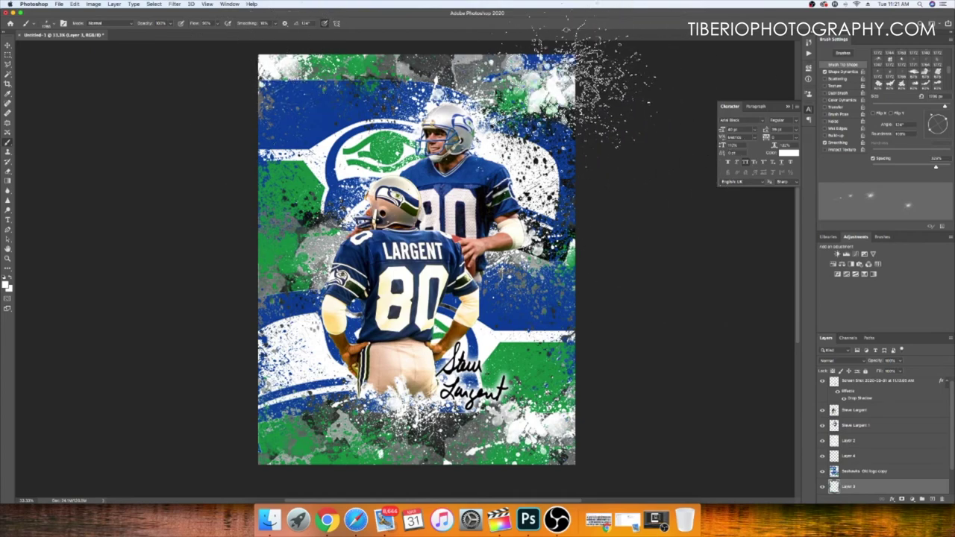
pyautogui.click(567, 90)
pyautogui.click(283, 444)
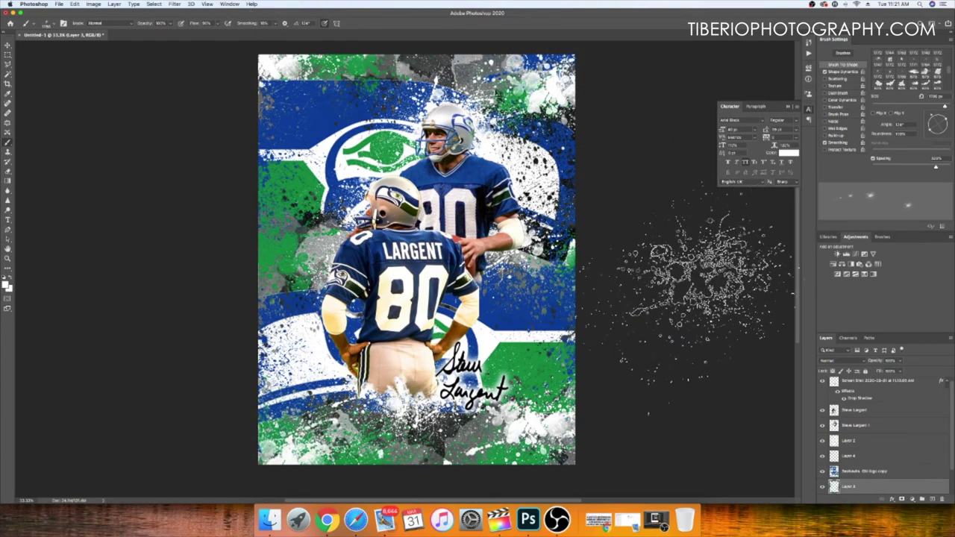
# Step: Drag the Seattle Seahawks Wordmark image from the logos folder into the poster
pyautogui.scroll(1, 873, 418)
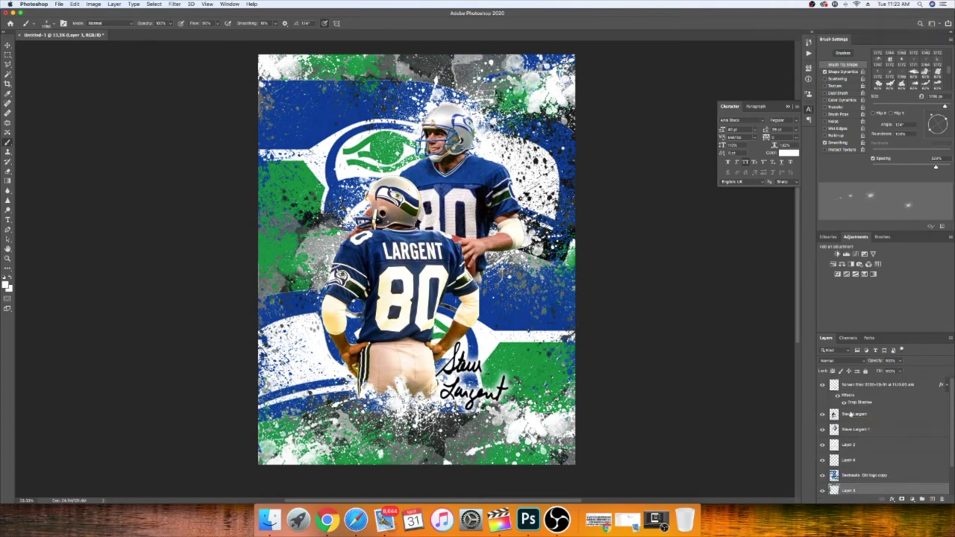
pyautogui.click(269, 520)
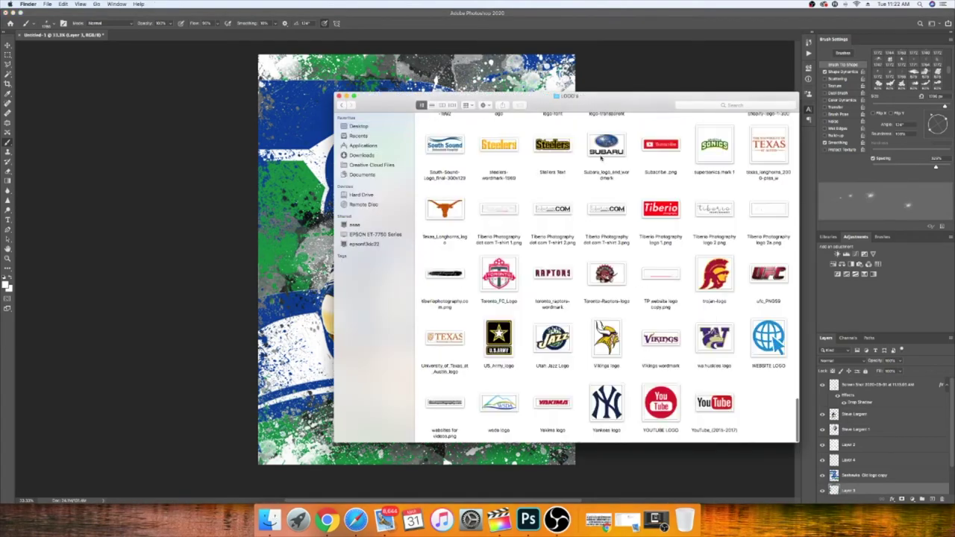
pyautogui.scroll(5, 768, 336)
pyautogui.click(770, 407)
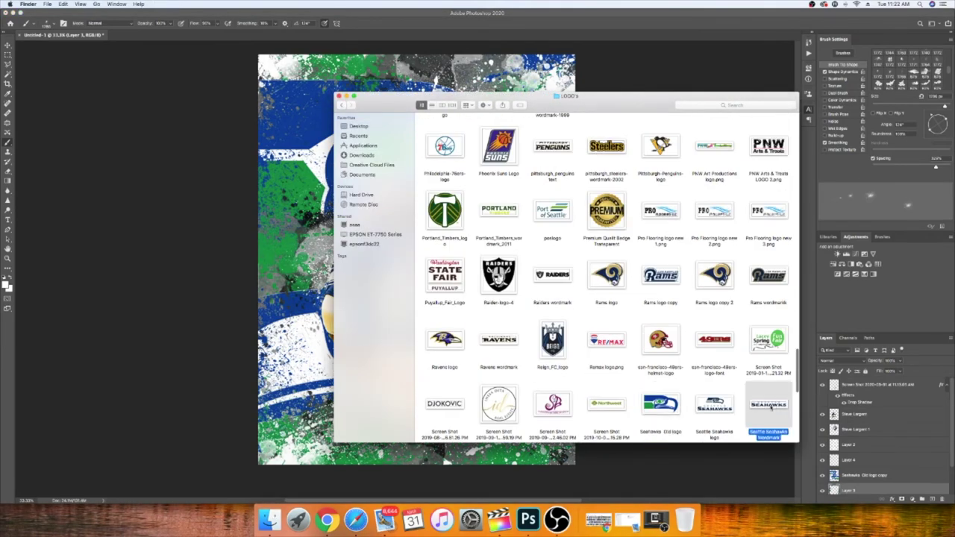
pyautogui.moveTo(771, 407); pyautogui.dragTo(417, 260)
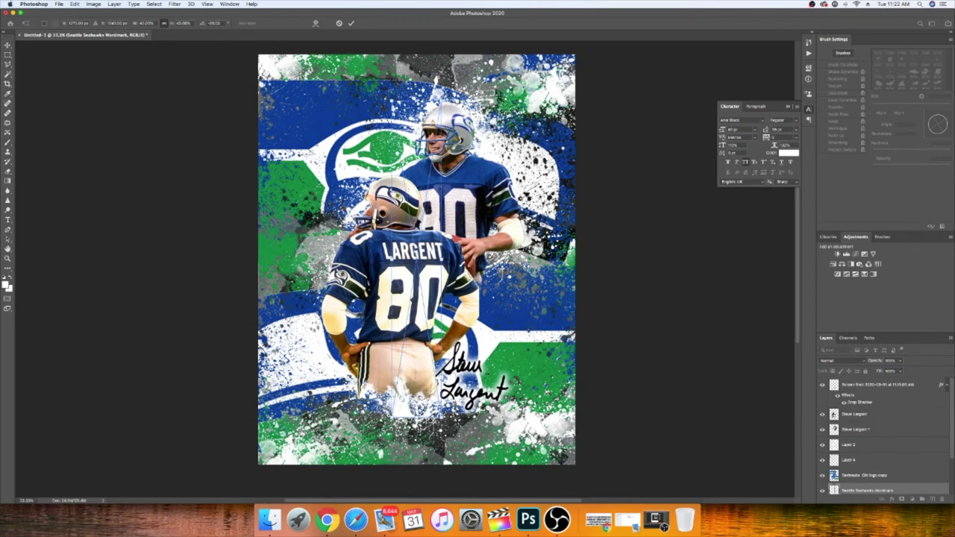
# Step: Rotate the wordmark horizontal at the bottom centre and delete its white background
pyautogui.moveTo(409, 414); pyautogui.dragTo(556, 320)
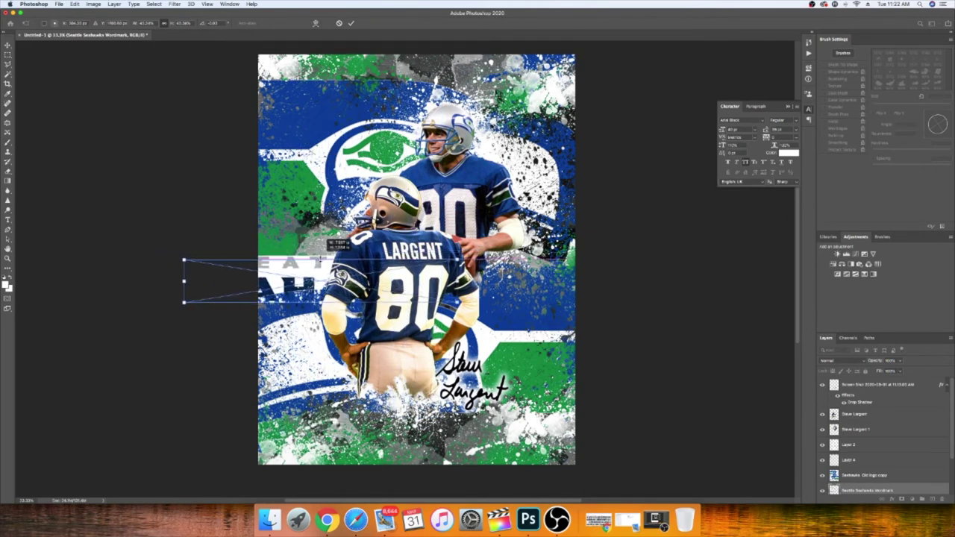
pyautogui.moveTo(280, 254); pyautogui.dragTo(416, 379)
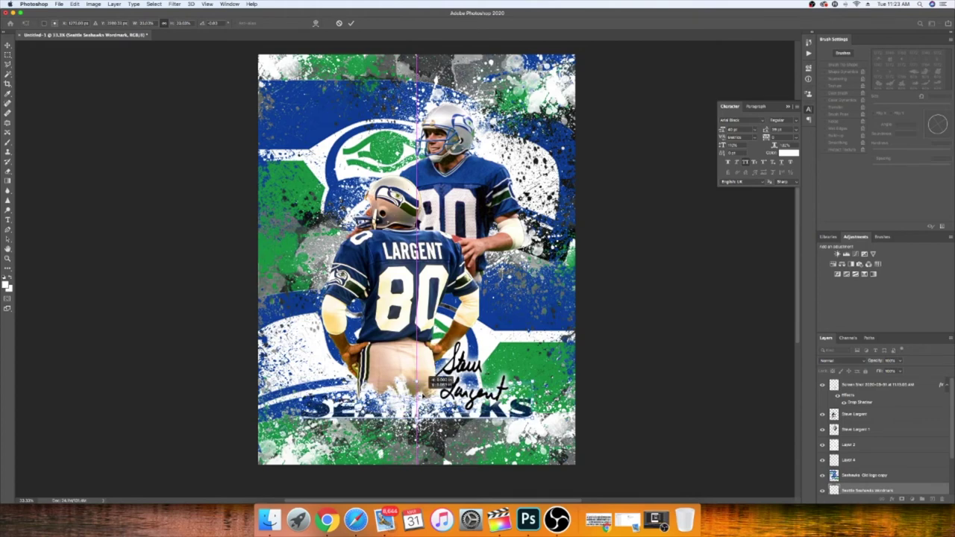
pyautogui.press('Return')
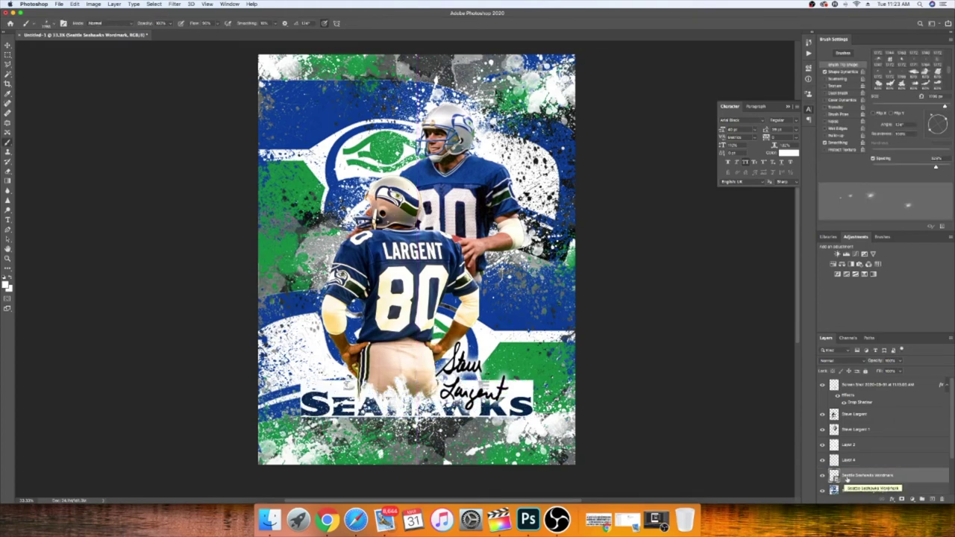
pyautogui.click(8, 72)
pyautogui.click(317, 394)
pyautogui.press('Delete')
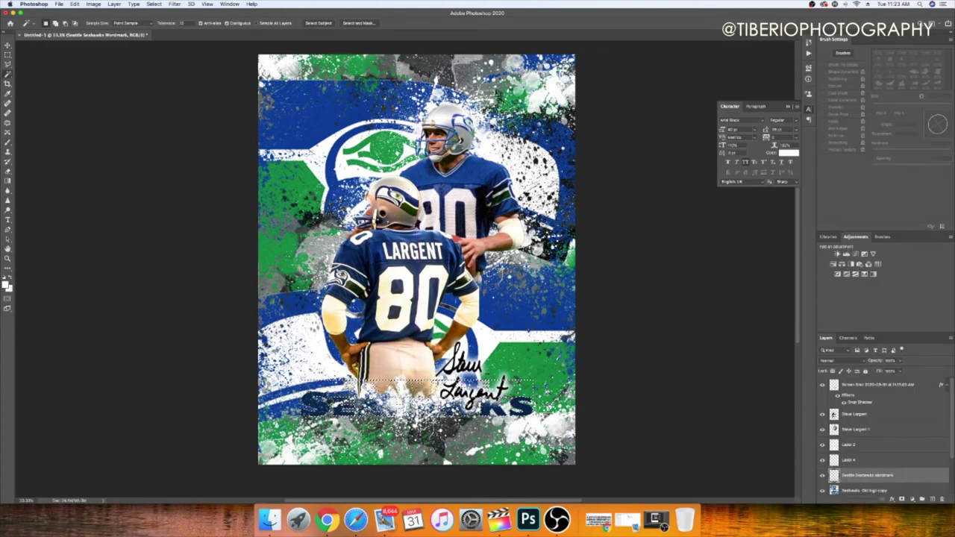
# Step: Give the wordmark a drop shadow and move its layer in front of the players
pyautogui.rightClick(869, 453)
pyautogui.click(791, 185)
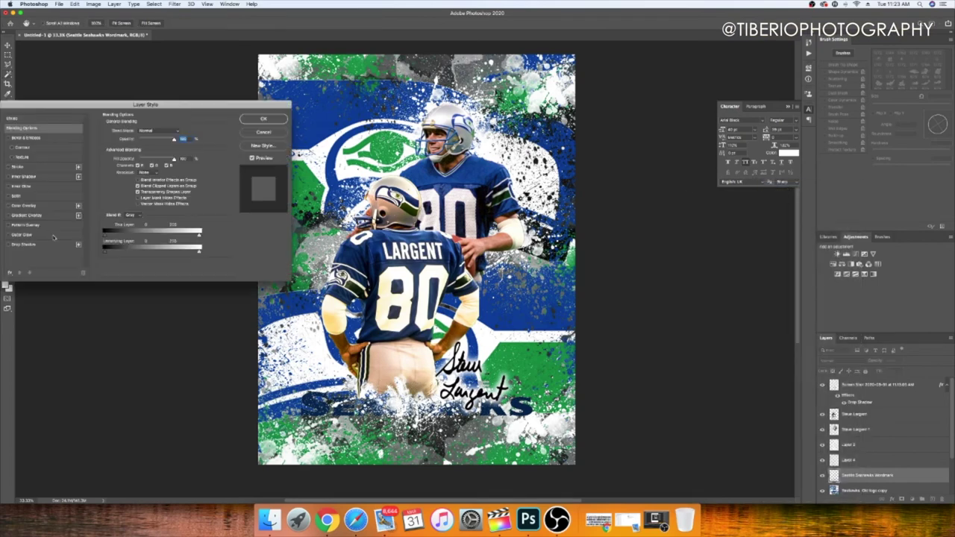
pyautogui.click(23, 232)
pyautogui.press('Return')
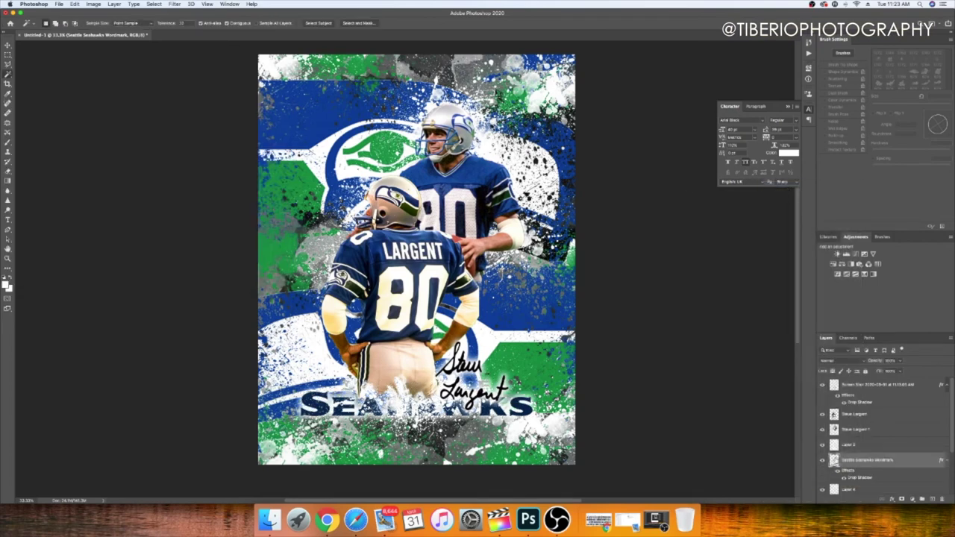
pyautogui.moveTo(834, 476); pyautogui.dragTo(833, 445)
# Step: Move the signature onto the centre of the wordmark
pyautogui.click(836, 387)
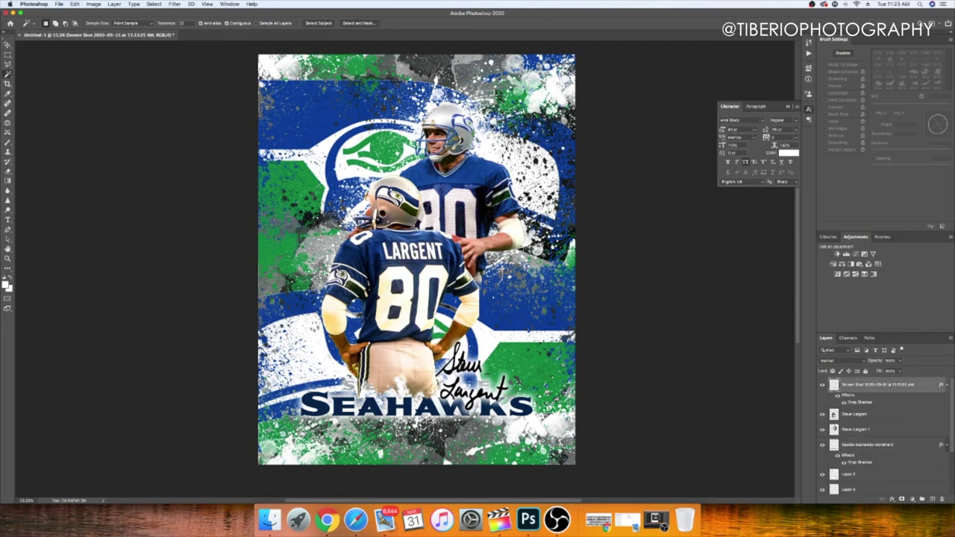
pyautogui.press('v')
pyautogui.hotkey('alt', '[')
pyautogui.click(834, 389)
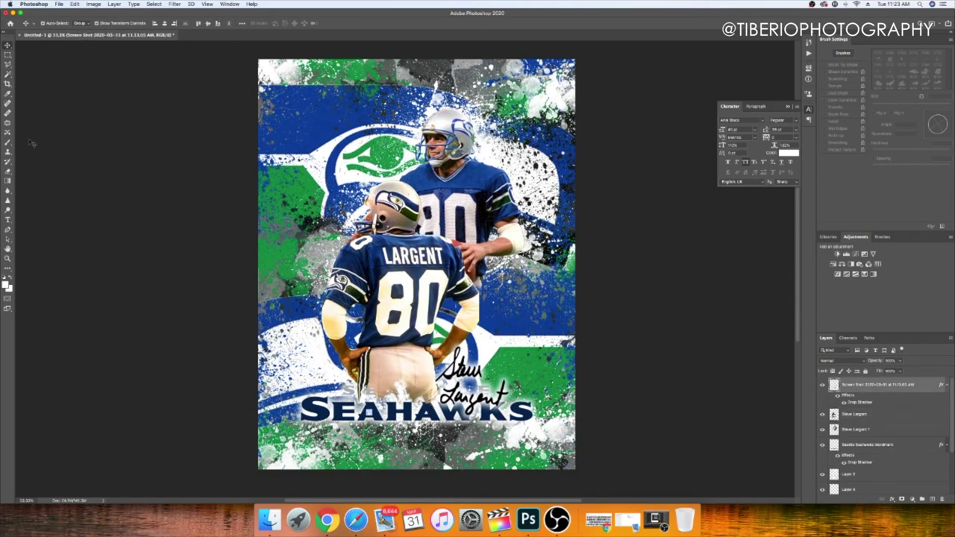
pyautogui.moveTo(471, 384); pyautogui.dragTo(403, 396)
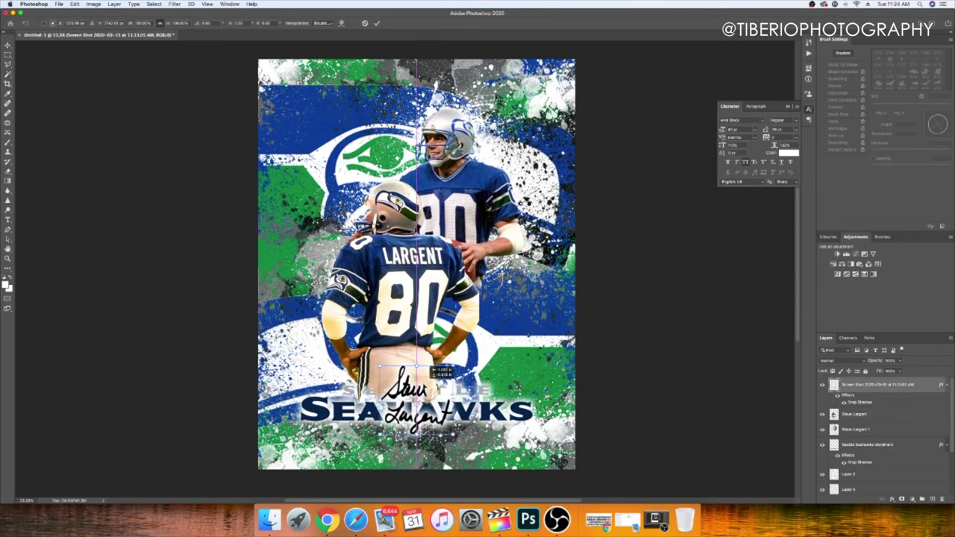
pyautogui.press('Return')
# Step: Select the wordmark layer with the Eraser and a spatter brush tip
pyautogui.click(869, 445)
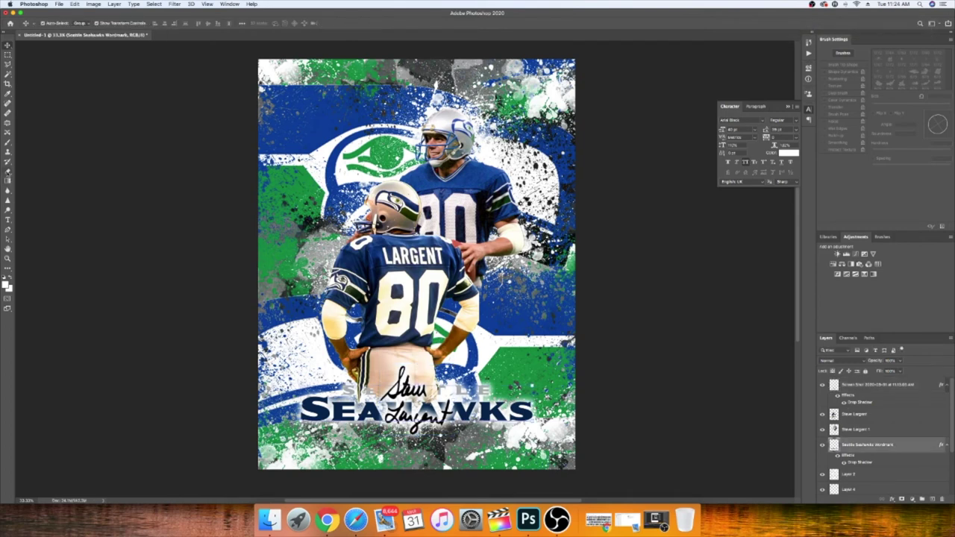
pyautogui.click(8, 171)
pyautogui.click(902, 65)
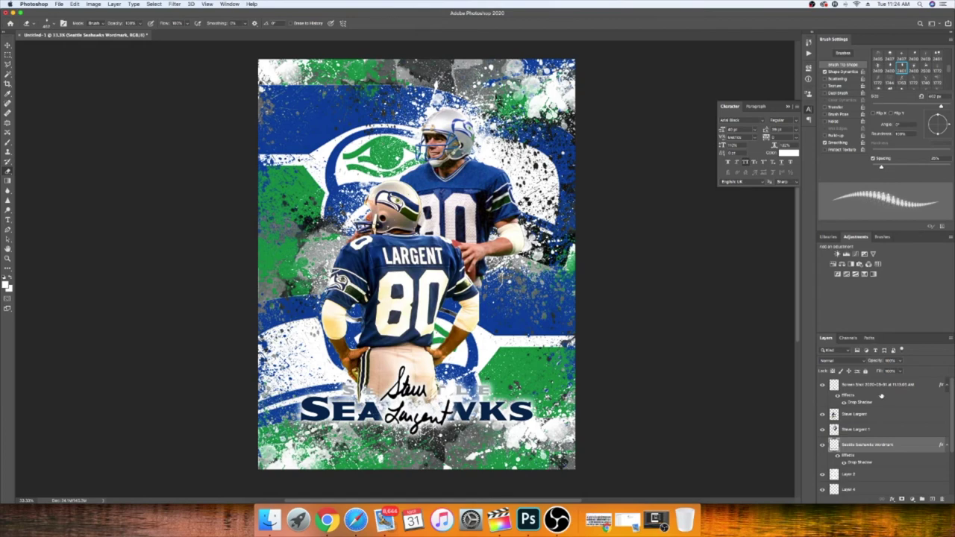
# Step: Add Vibrance and Exposure adjustment layers to the poster and start printing it
pyautogui.click(873, 254)
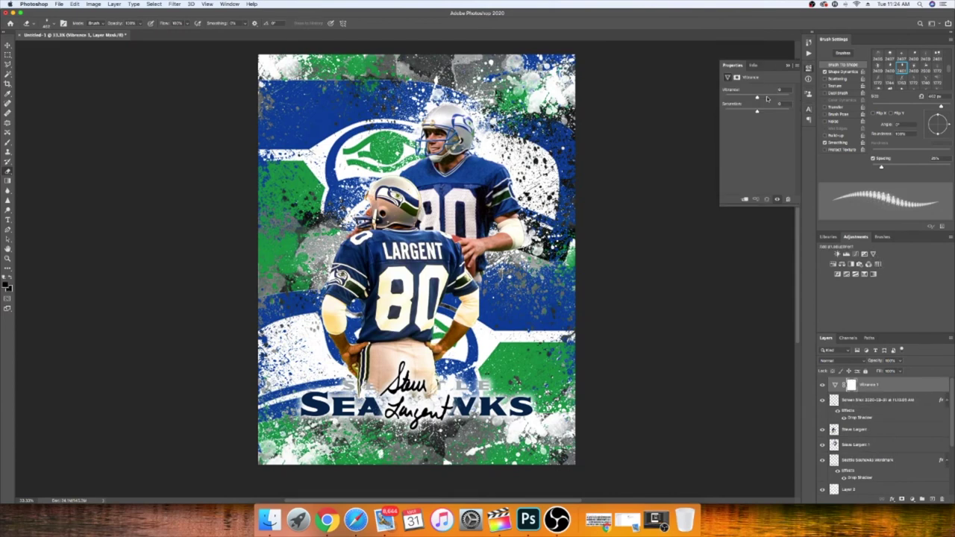
pyautogui.click(864, 254)
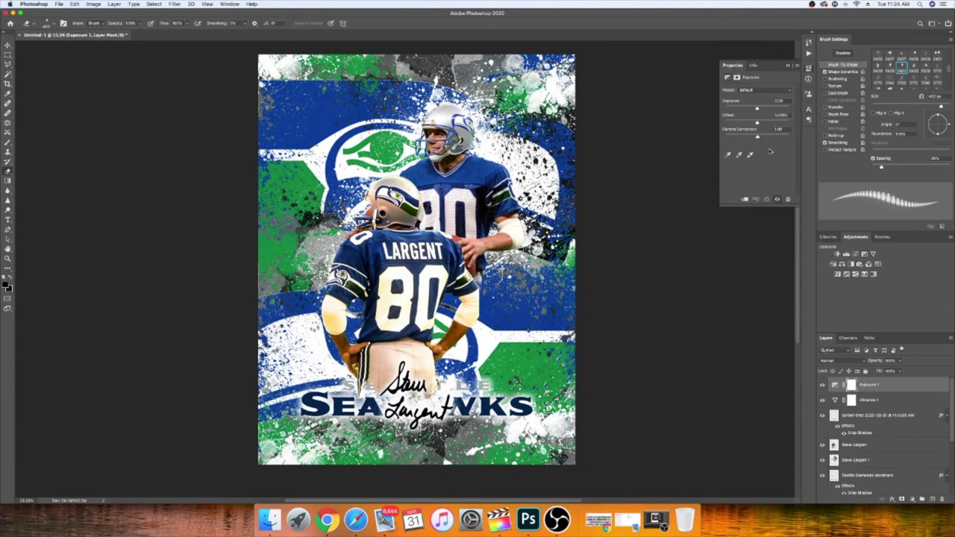
pyautogui.click(58, 3)
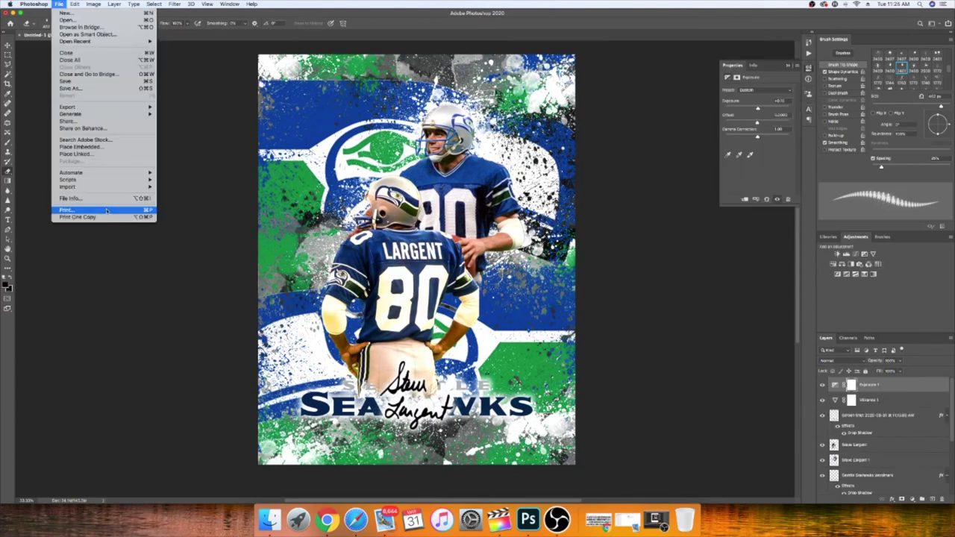
pyautogui.click(74, 210)
# Step: Choose the Color print preset and the EPSON Standard RGB - Gamma 1.8 printer profile
pyautogui.click(571, 172)
pyautogui.click(488, 127)
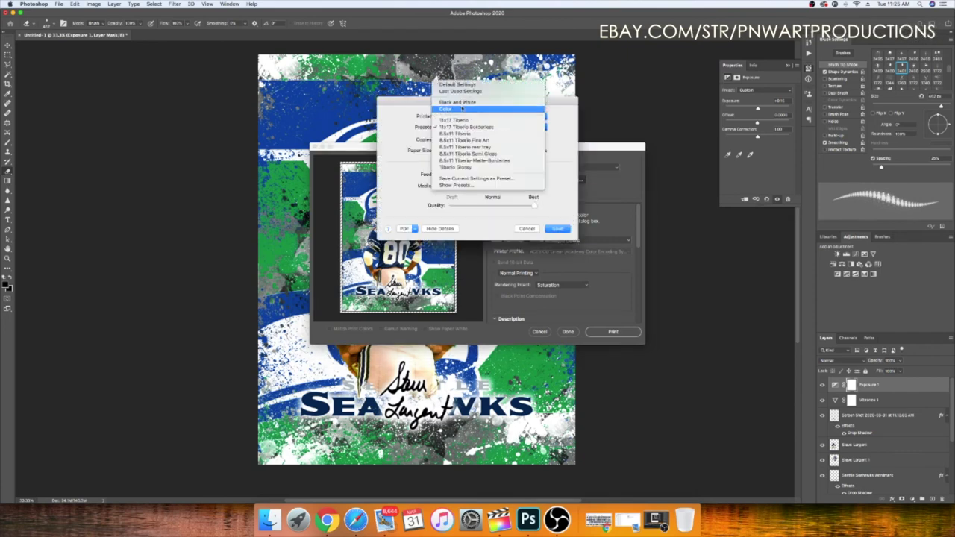
pyautogui.click(485, 135)
pyautogui.click(558, 228)
pyautogui.click(573, 254)
pyautogui.click(525, 302)
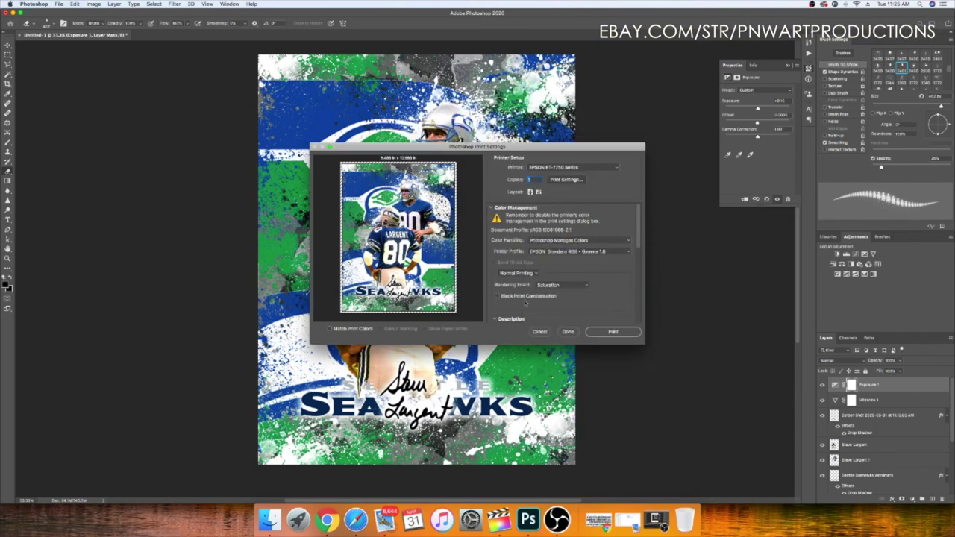
pyautogui.click(617, 333)
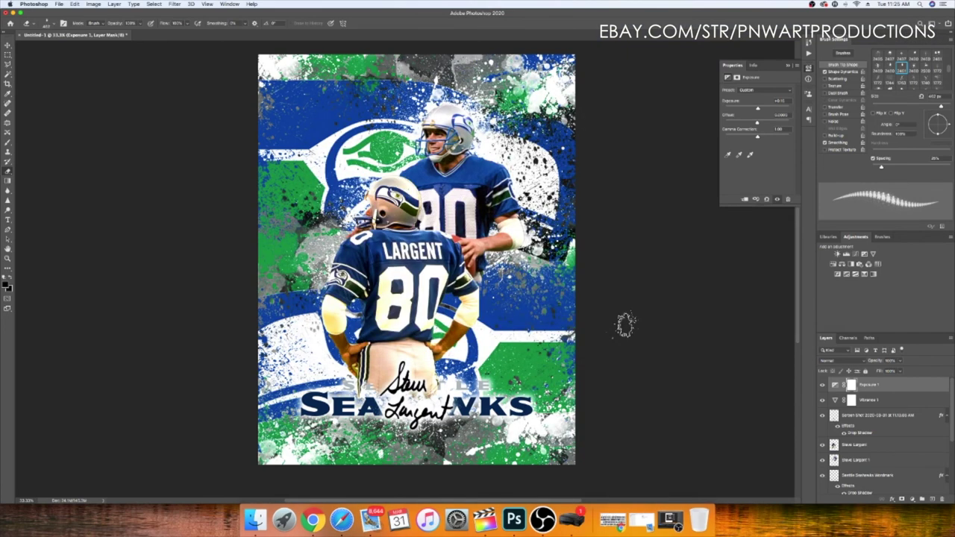